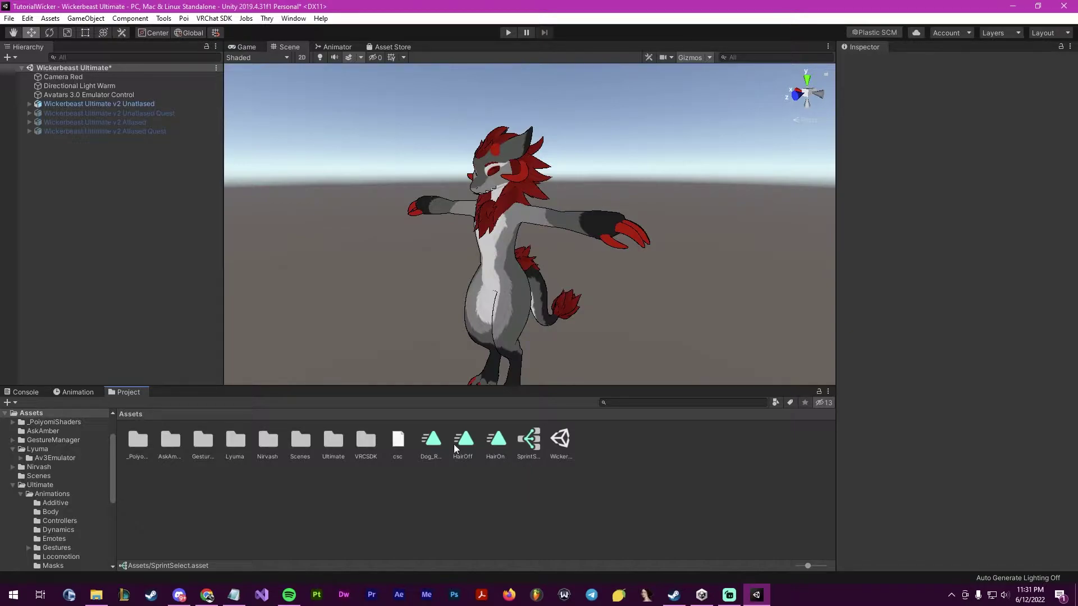
- Select the Unatlased avatar and open its WickerMenu expressions menu asset from the Expressions Menu field
click(29, 104)
click(50, 104)
scroll(977, 422, down, 10)
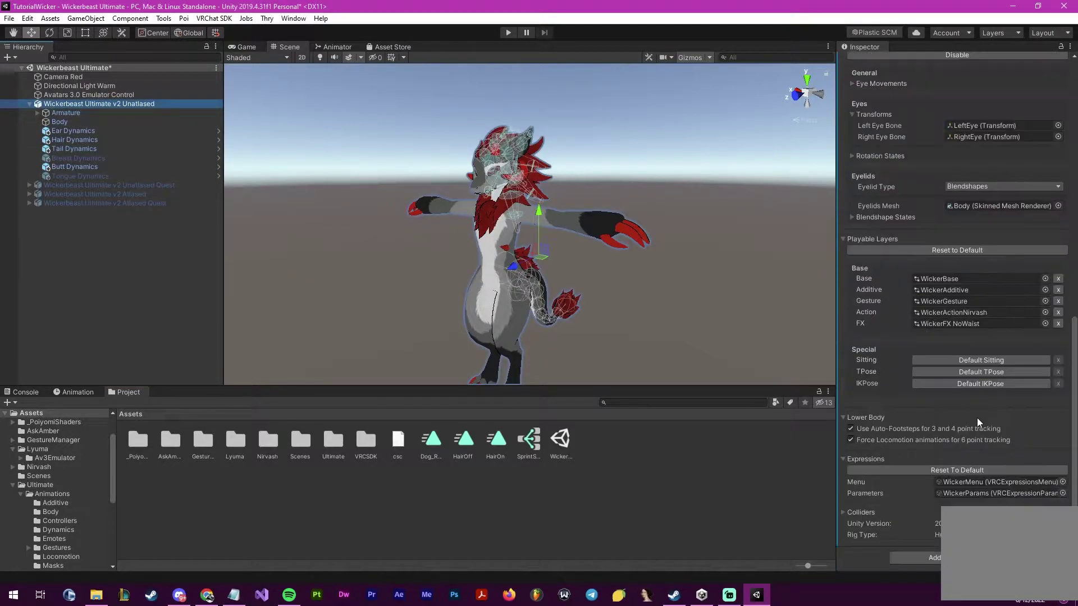
click(988, 481)
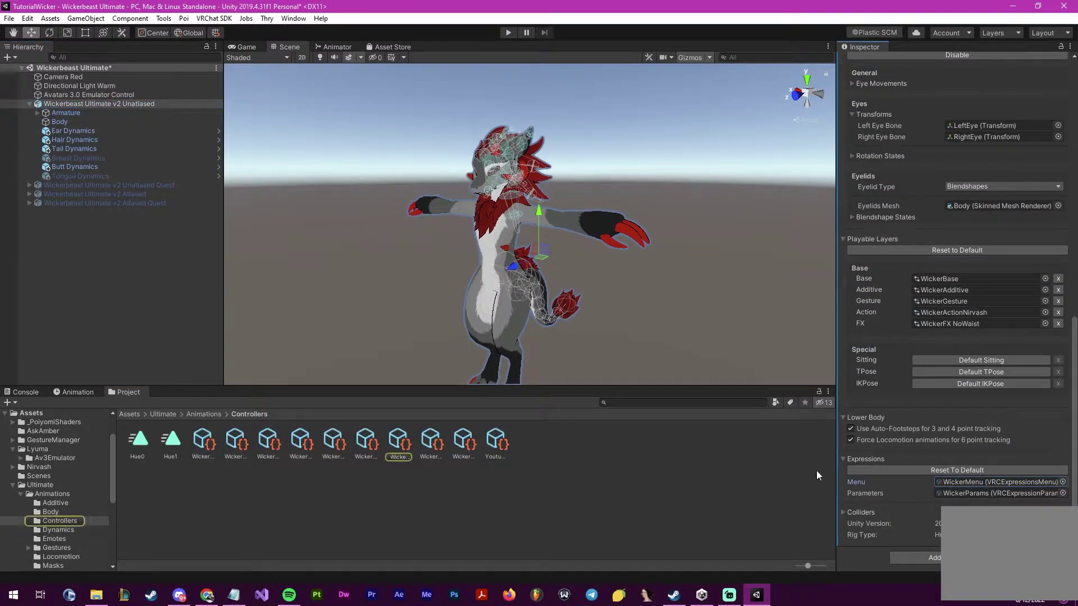
click(400, 443)
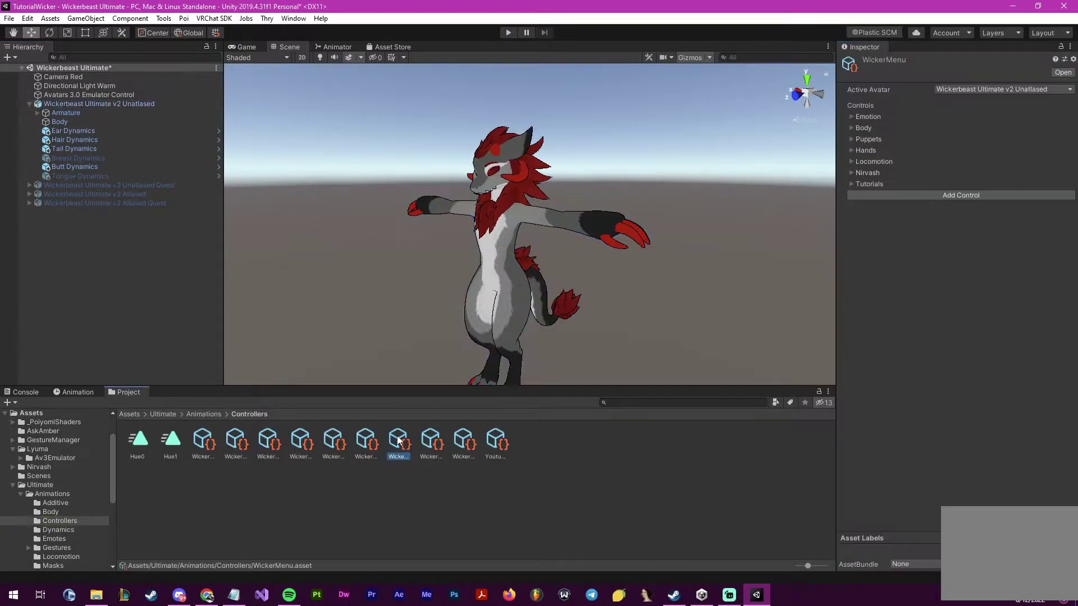
- Add a new control to the YoutubeTutorials expressions menu and name it 'Dog Run'
click(853, 183)
click(854, 183)
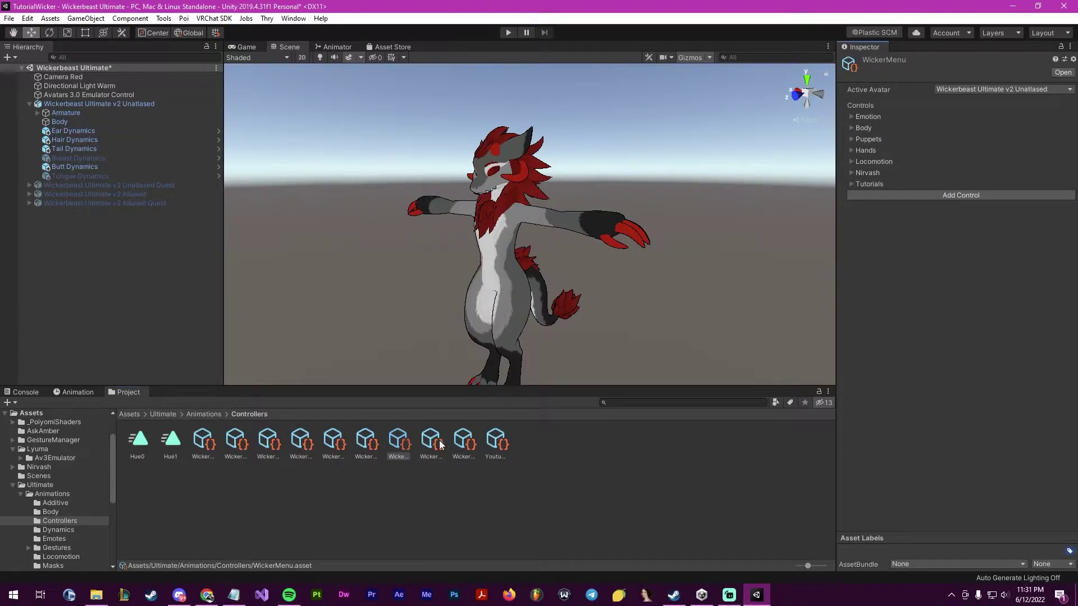
click(496, 443)
click(951, 141)
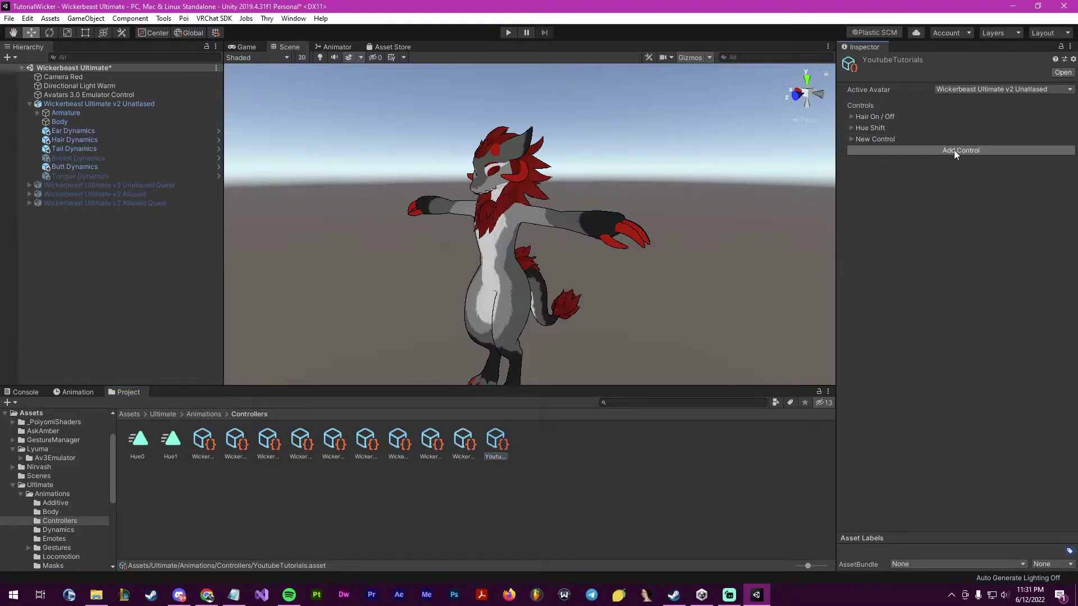
click(853, 139)
click(914, 166)
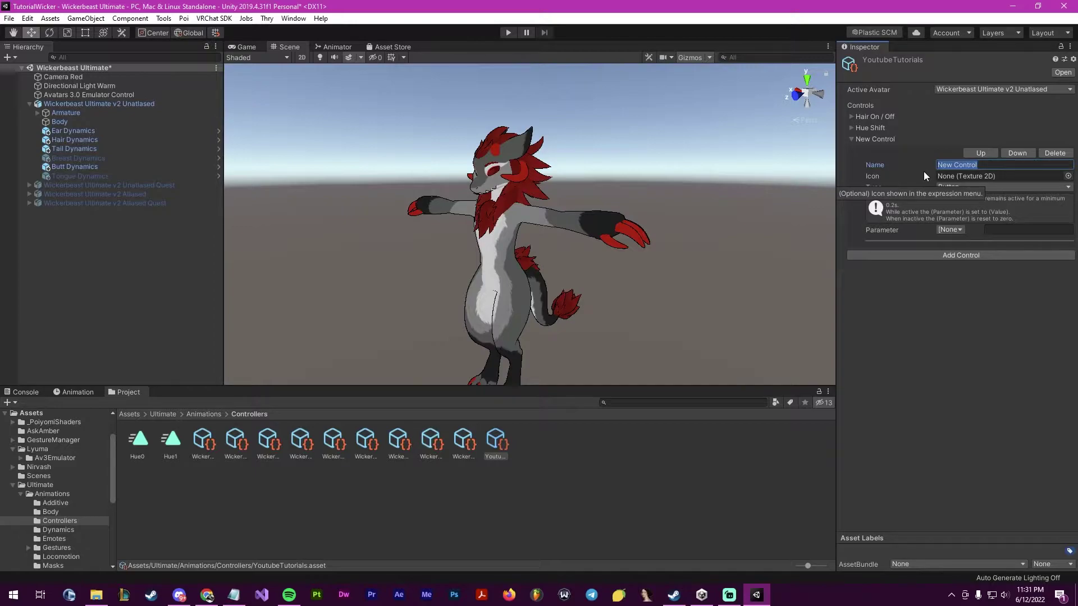
text(Dog Run)
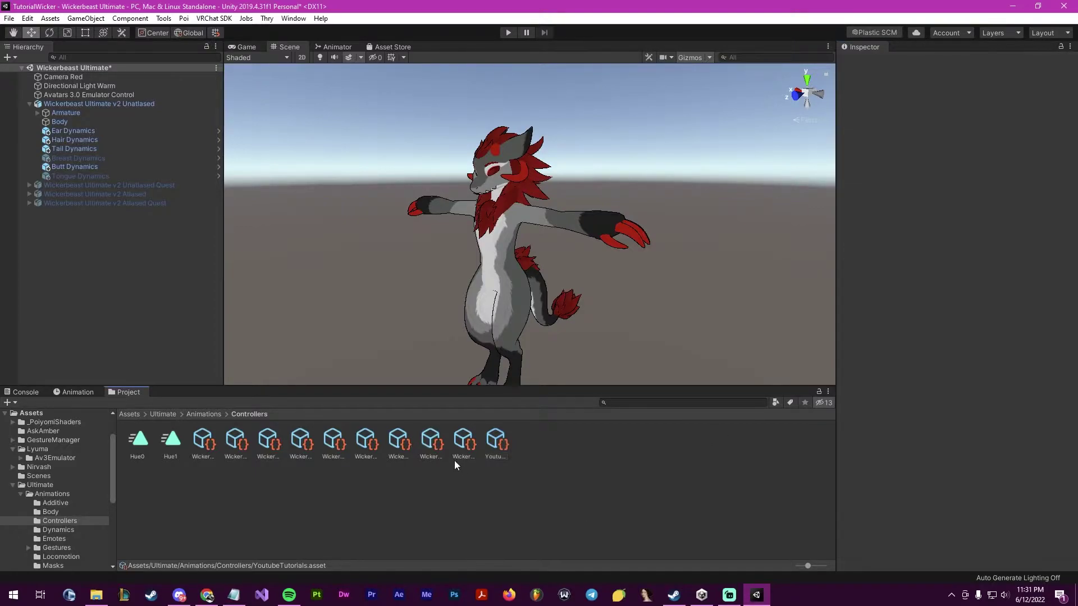
- Append a new Float parameter to WickerParams and rename it 'SprintType'
click(460, 444)
click(431, 442)
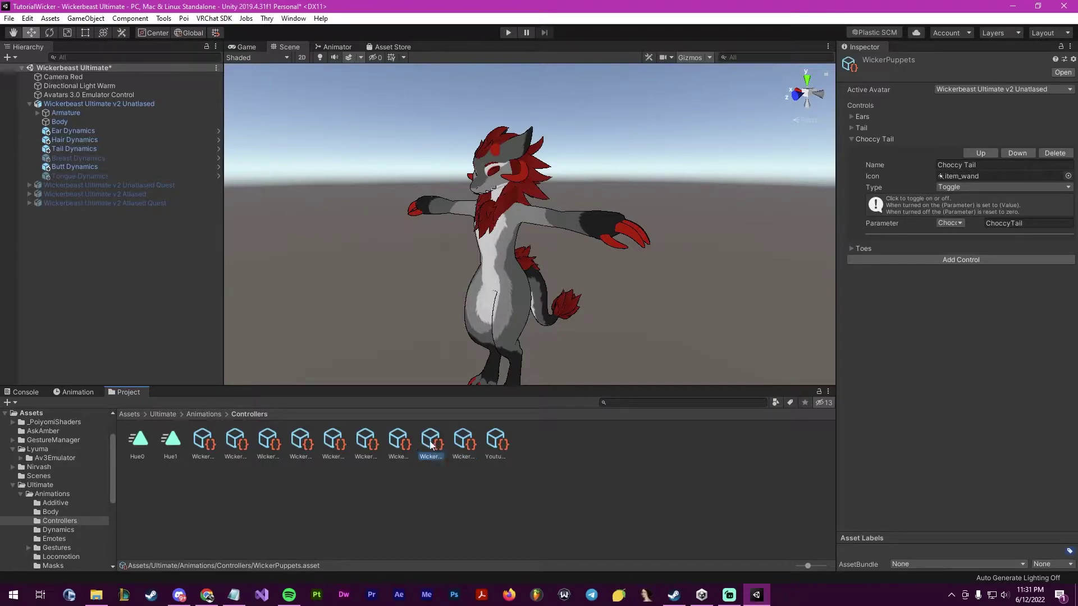
click(873, 101)
scroll(945, 318, down, 5)
click(968, 395)
click(969, 419)
click(881, 395)
drag(881, 399, 839, 394)
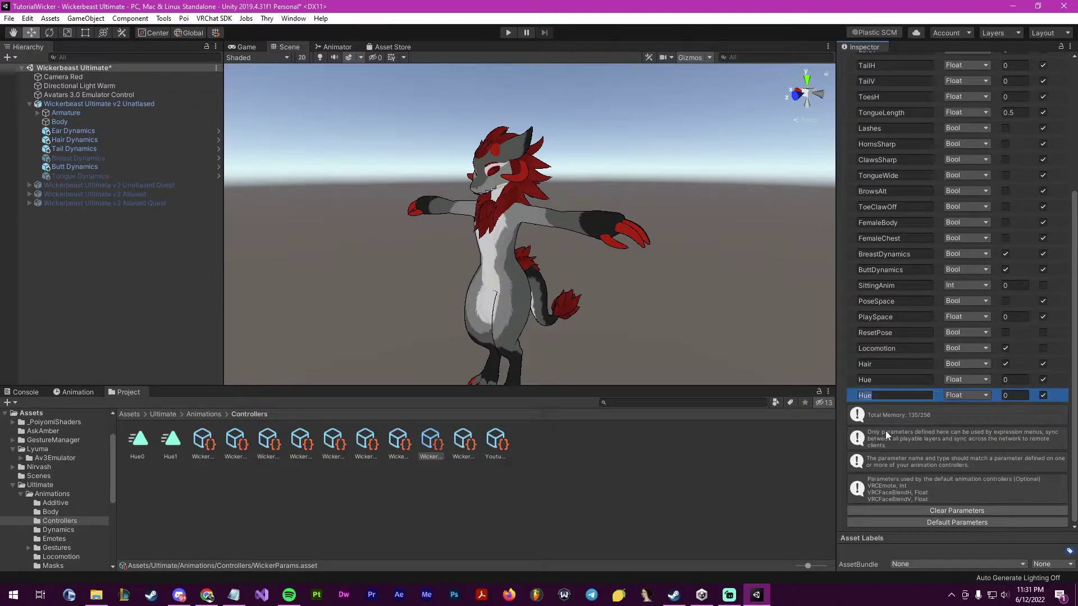
text(S)
text(Type)
- Make Dog Run a Toggle control driving the SprintType parameter with value 1
click(590, 493)
click(489, 447)
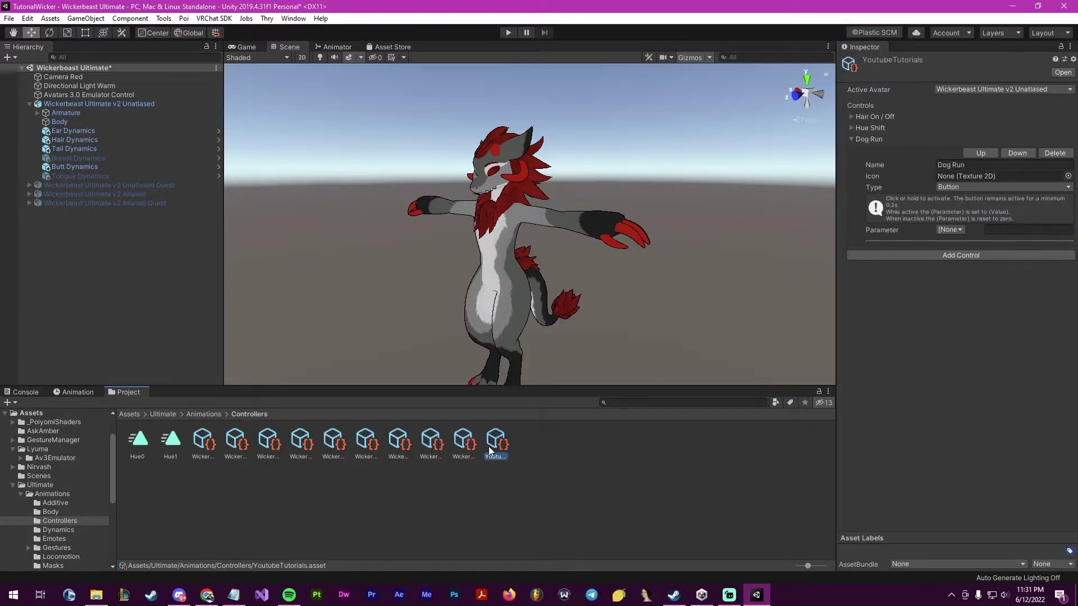
click(974, 187)
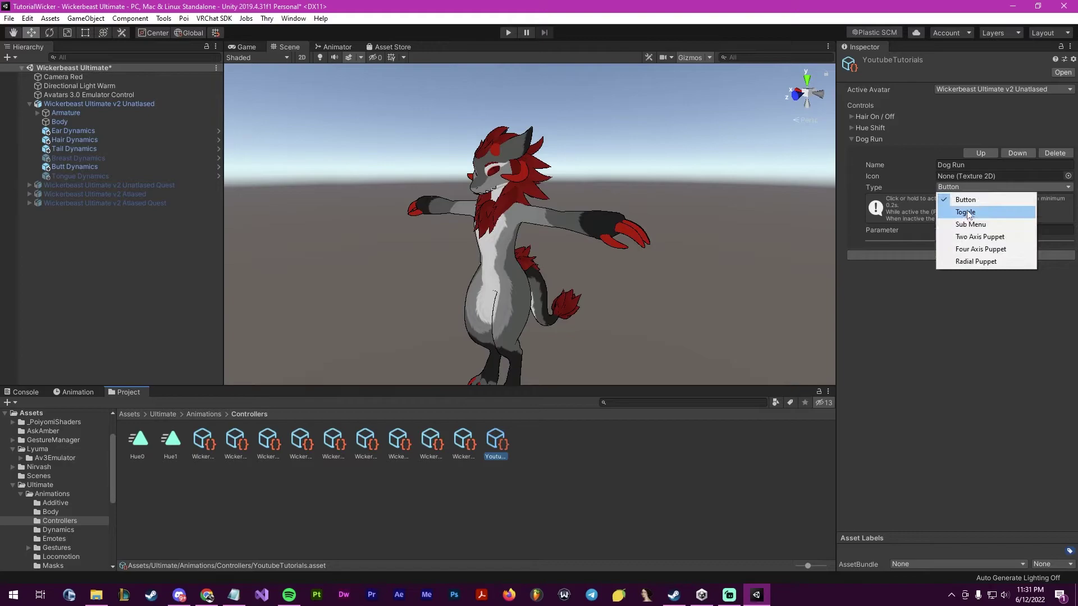
click(967, 211)
click(1068, 176)
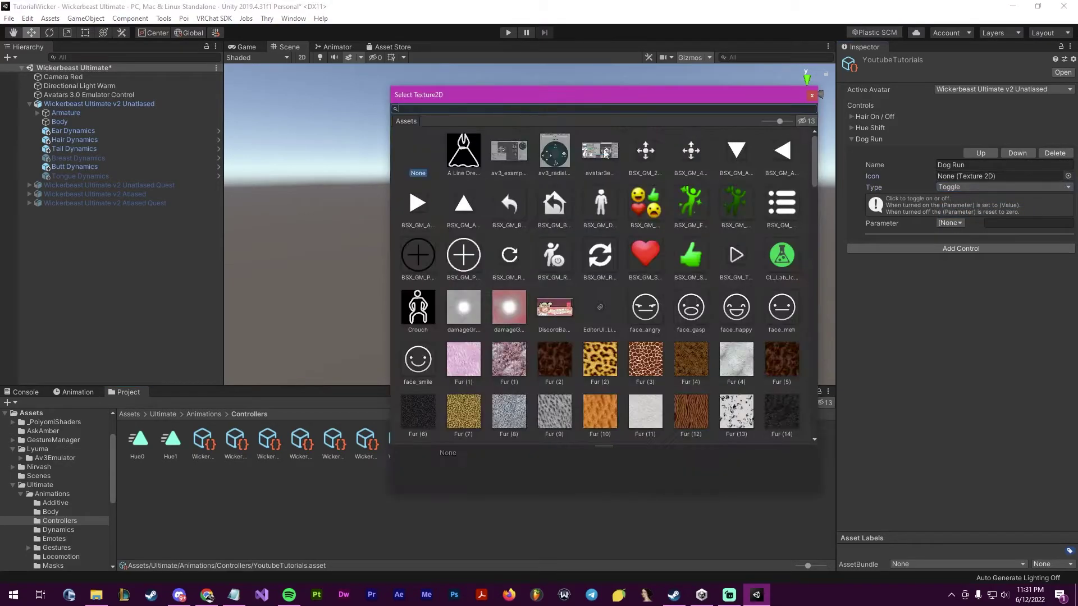
click(810, 97)
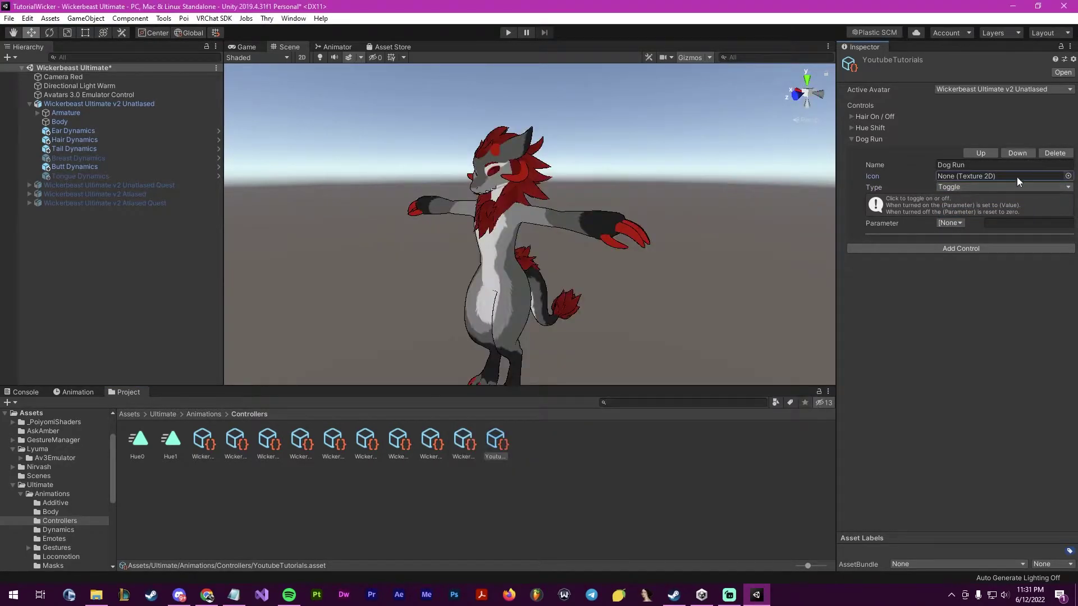
click(954, 223)
click(983, 575)
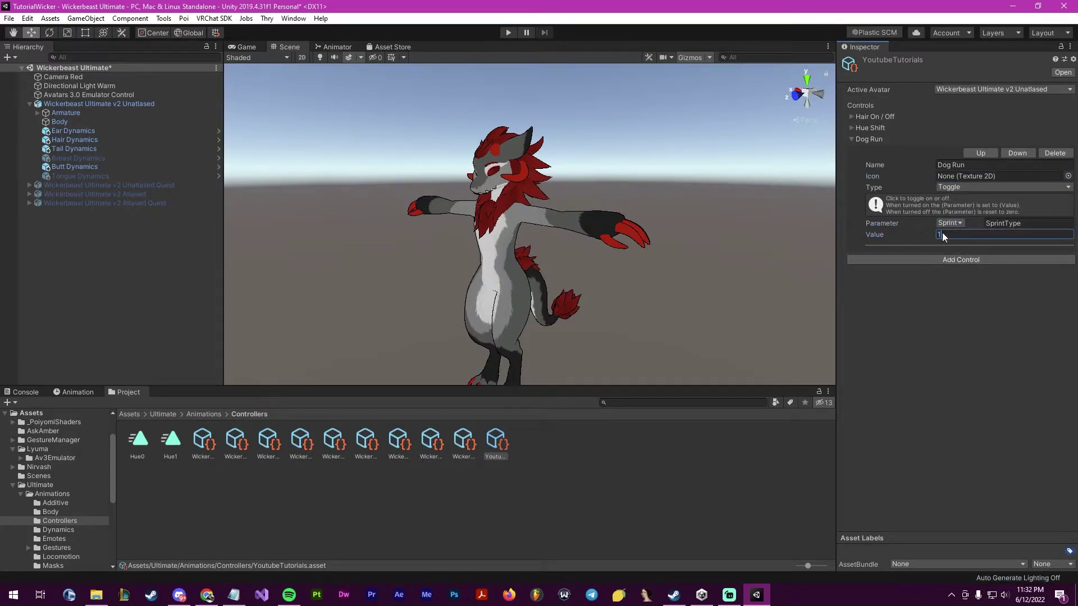
click(925, 298)
click(851, 140)
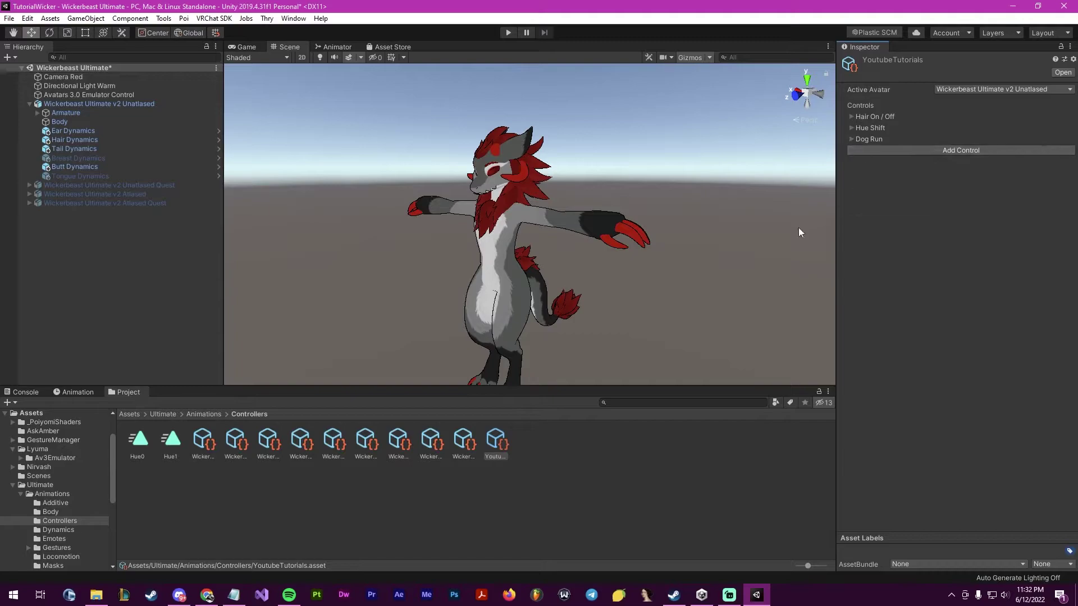
- Open the avatar's WickerBase Base controller in the Animator at the Locomotion layer root
click(84, 103)
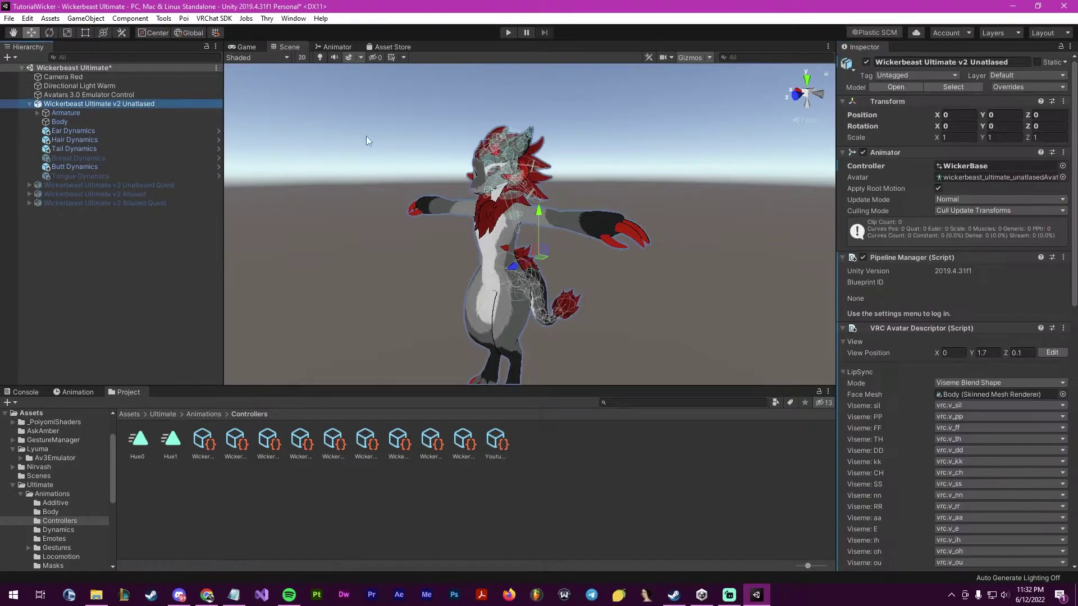
scroll(985, 343, down, 5)
scroll(984, 343, down, 10)
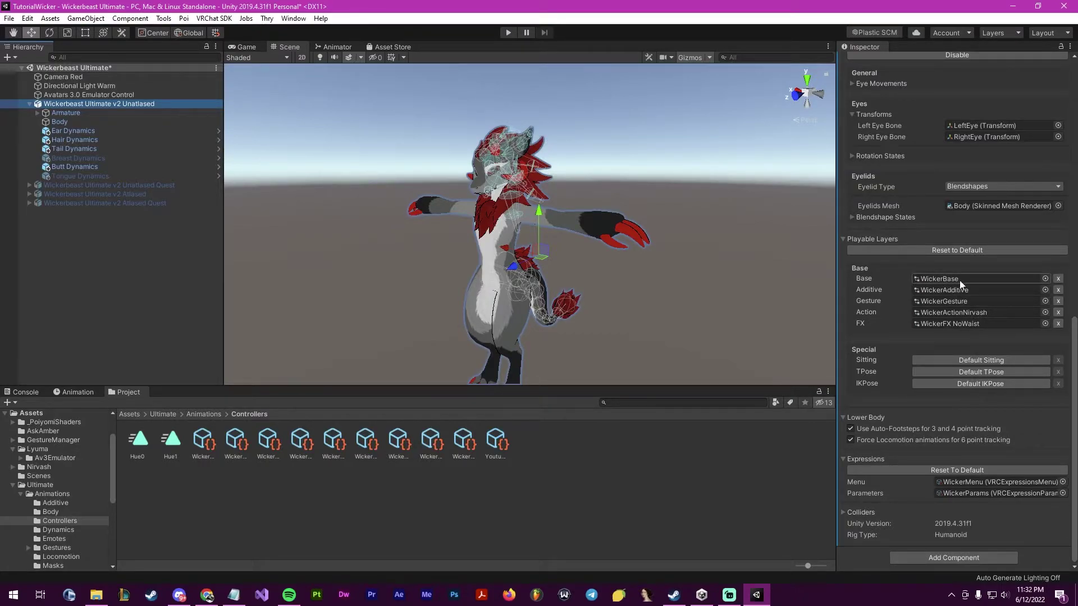
double_click(941, 279)
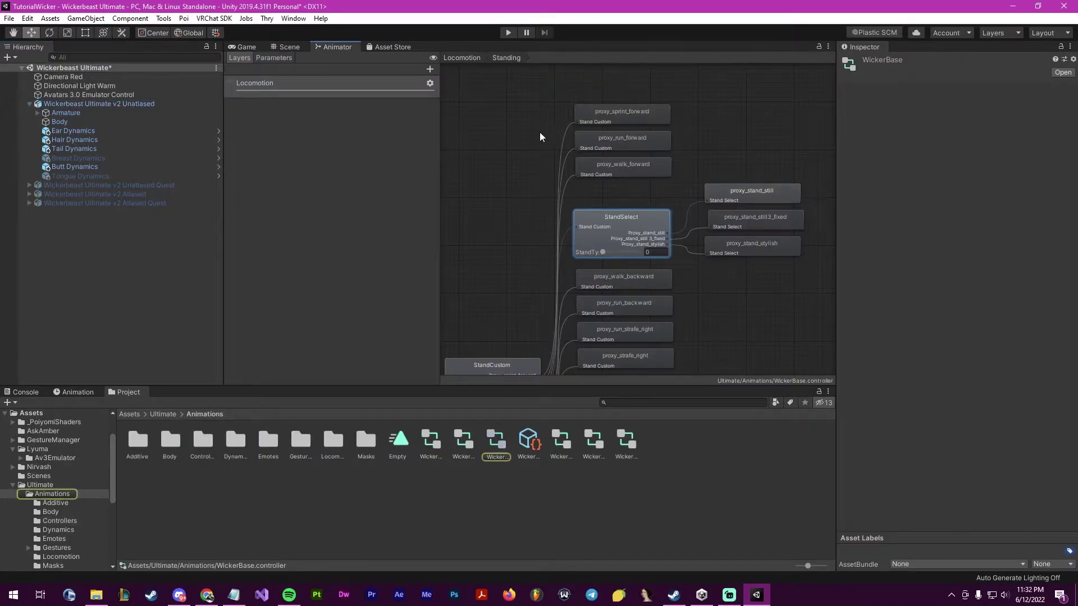
click(463, 57)
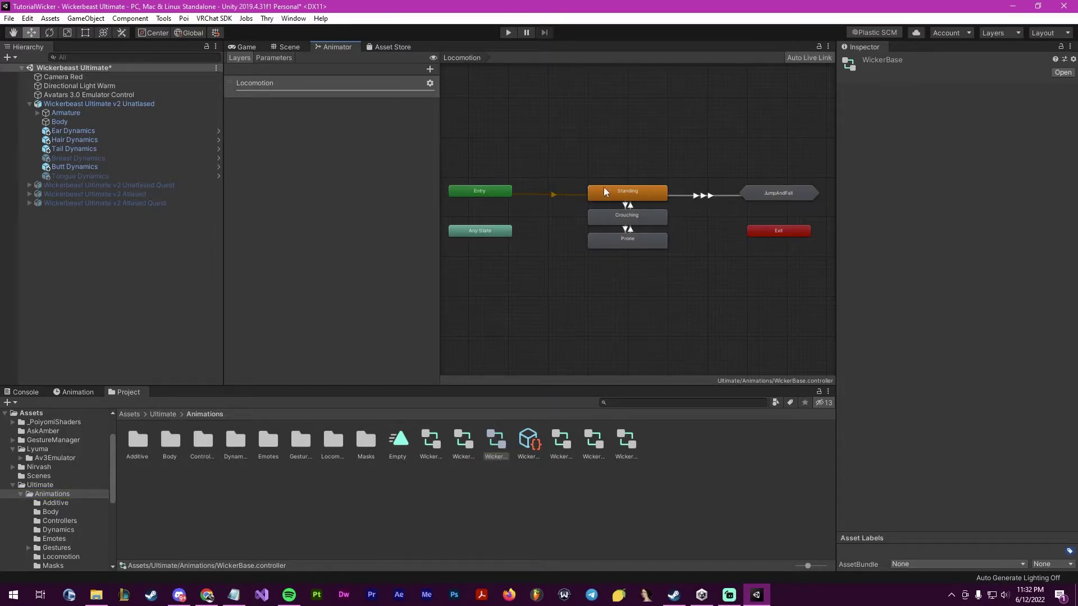
- In the Standing state's StandCustom blend tree, set the proxy_run_forward motion slot to None
double_click(631, 194)
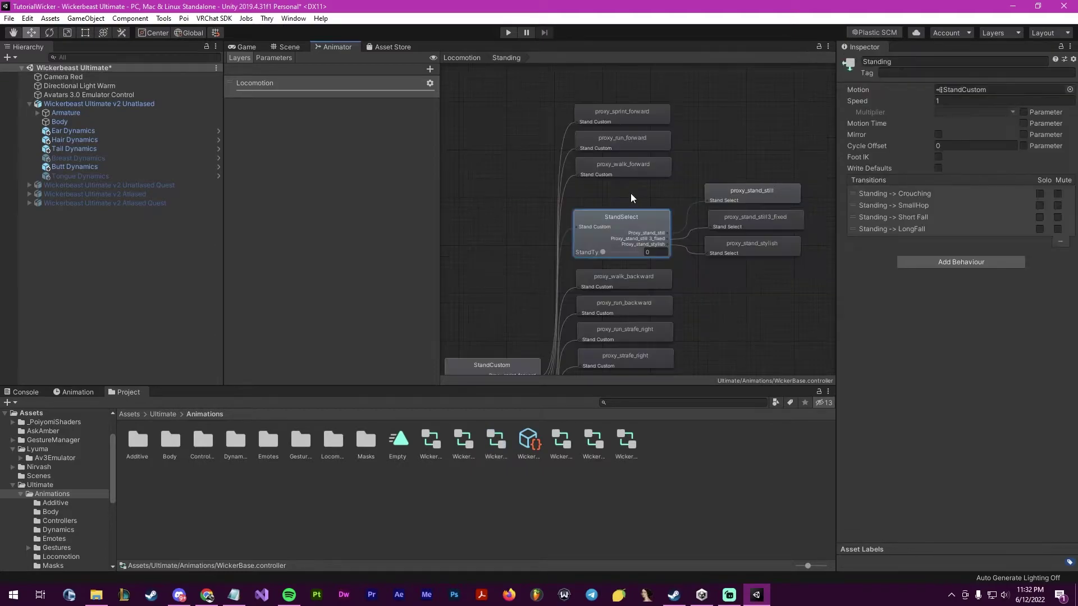
click(512, 277)
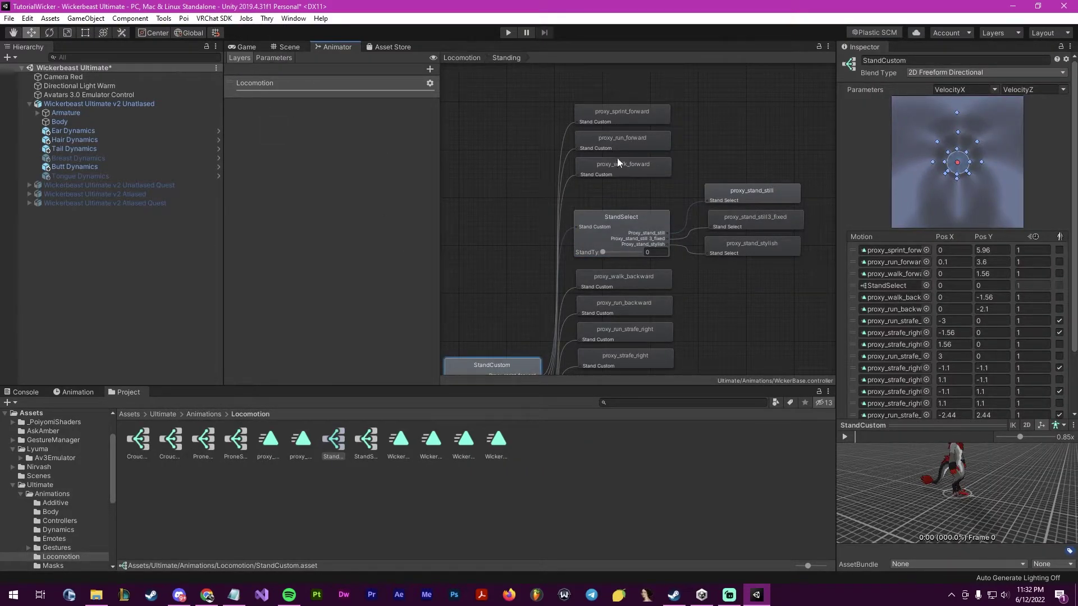
click(629, 142)
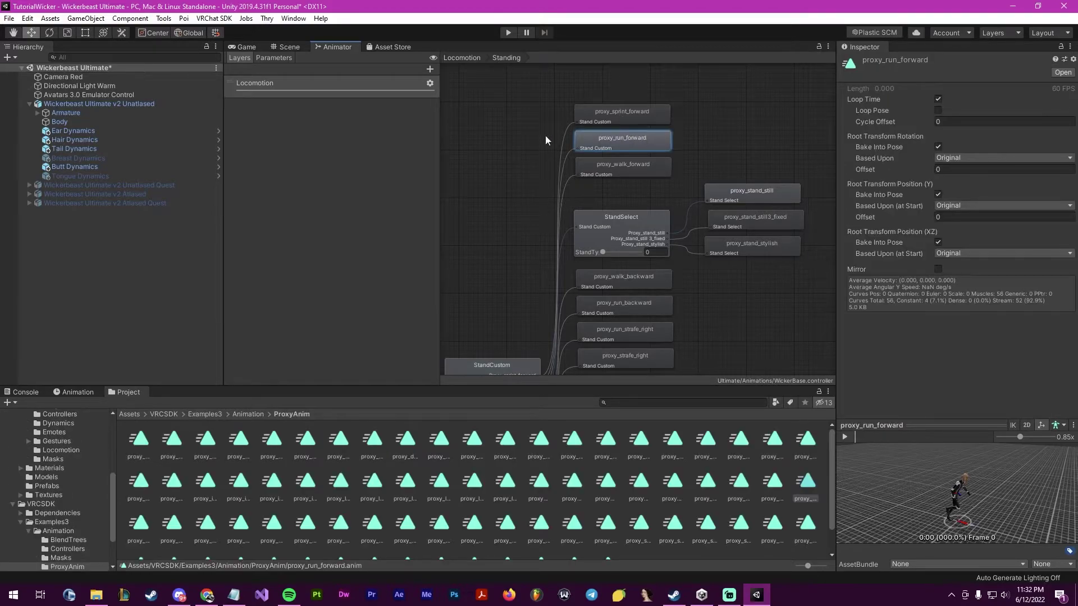
click(497, 366)
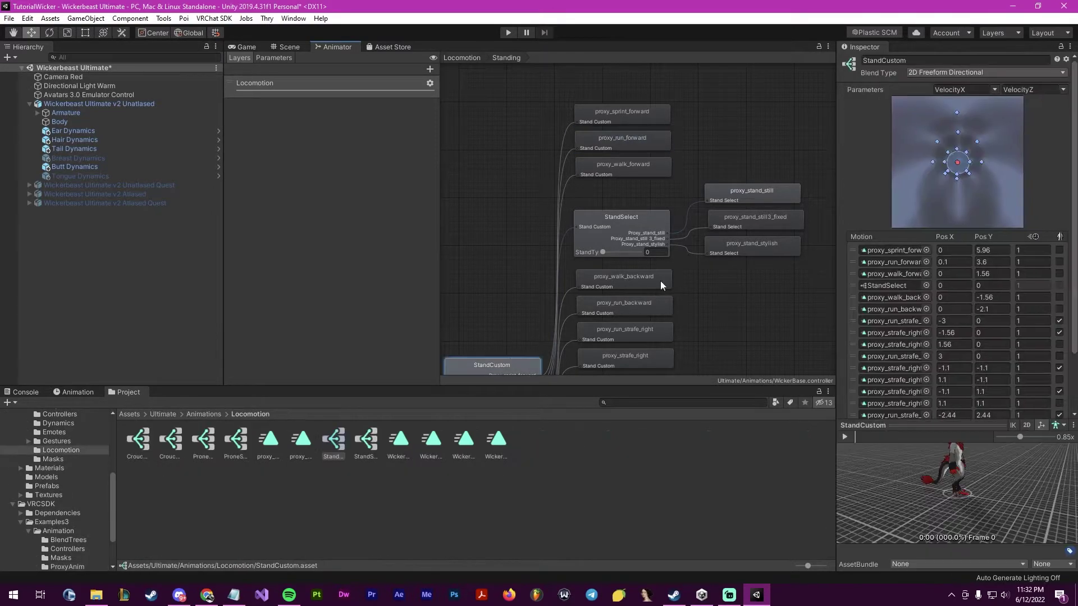
click(898, 268)
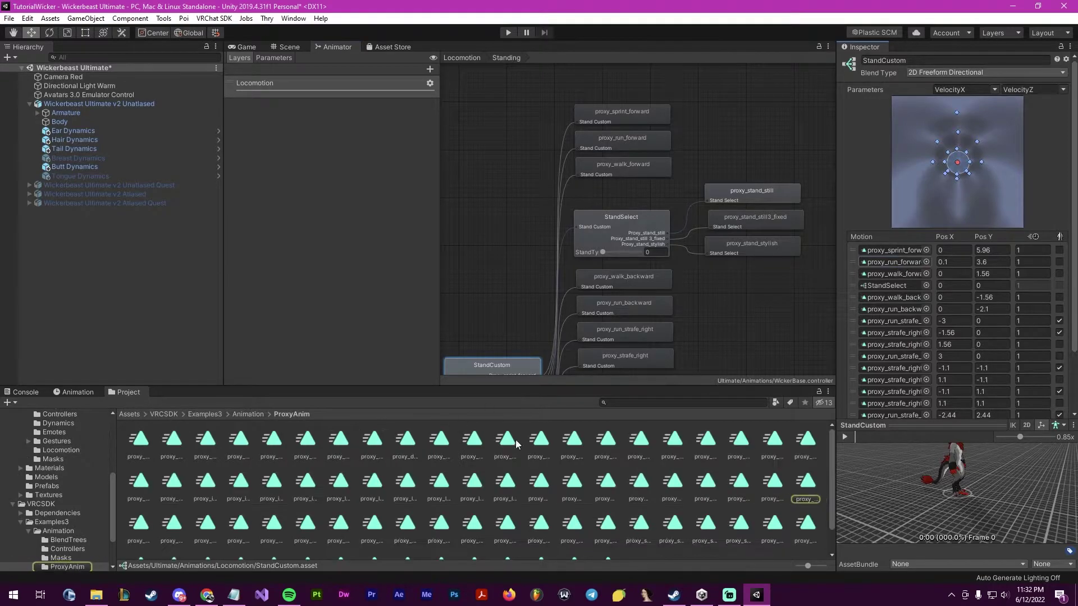
click(926, 261)
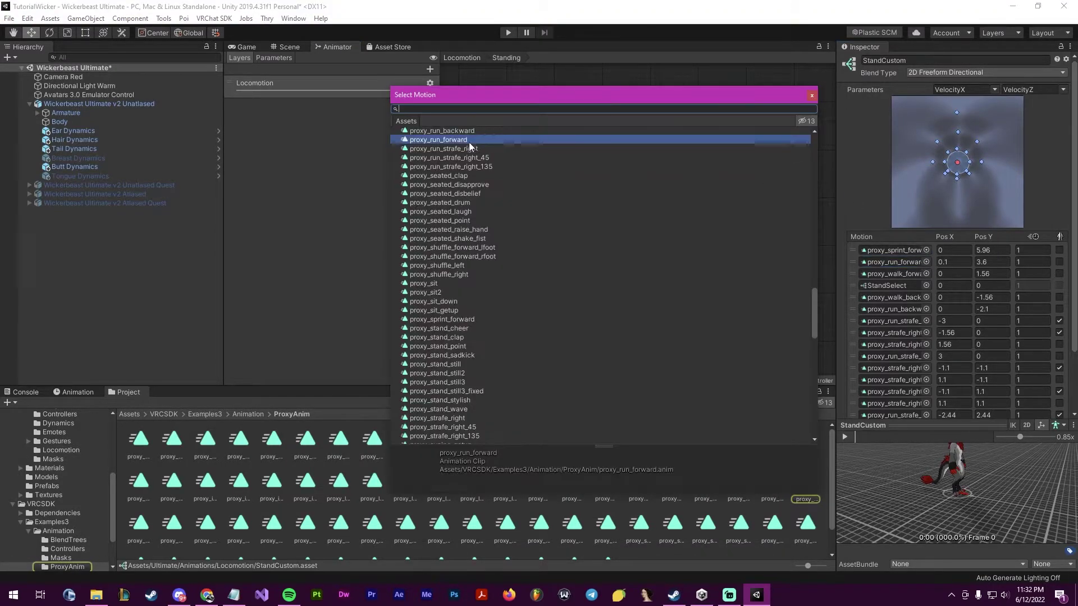
scroll(452, 139, up, 10)
scroll(440, 144, up, 10)
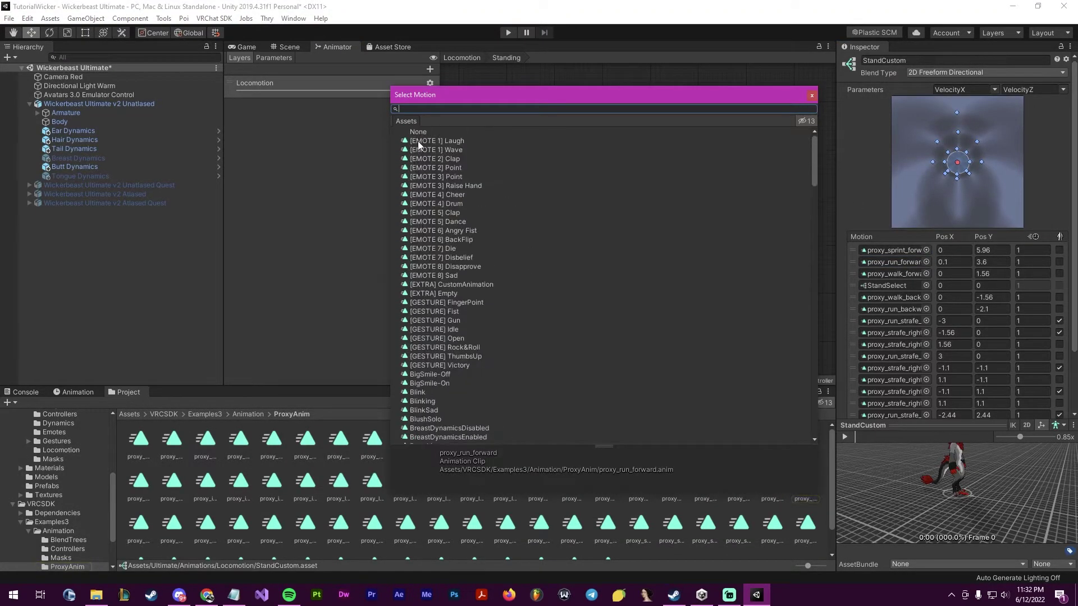
double_click(422, 130)
click(130, 415)
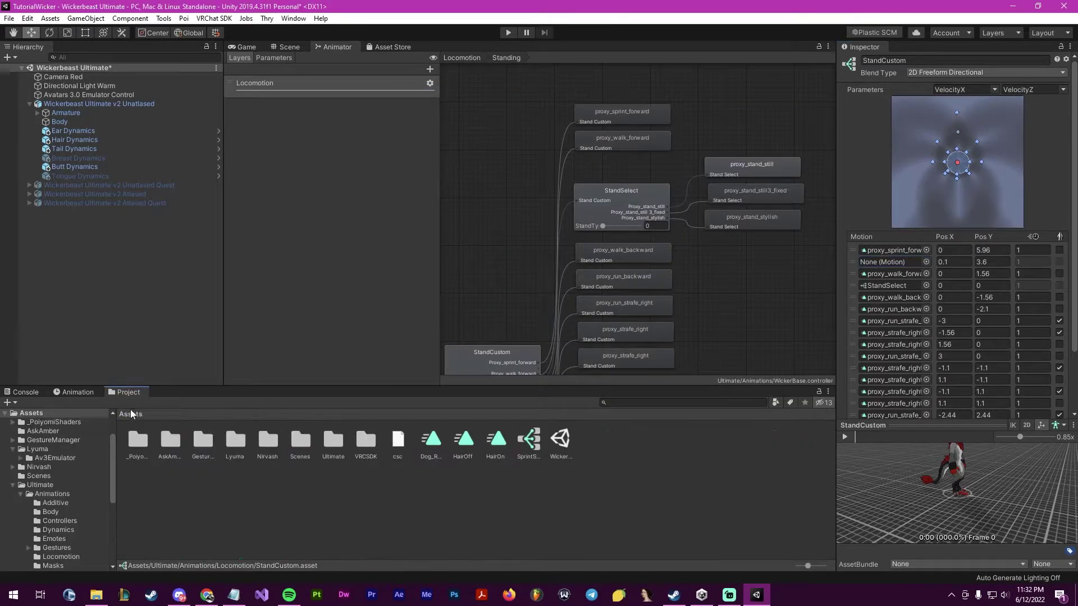
- Place the SprintSelect blend tree into StandCustom's emptied motion slot
drag(525, 448, 892, 261)
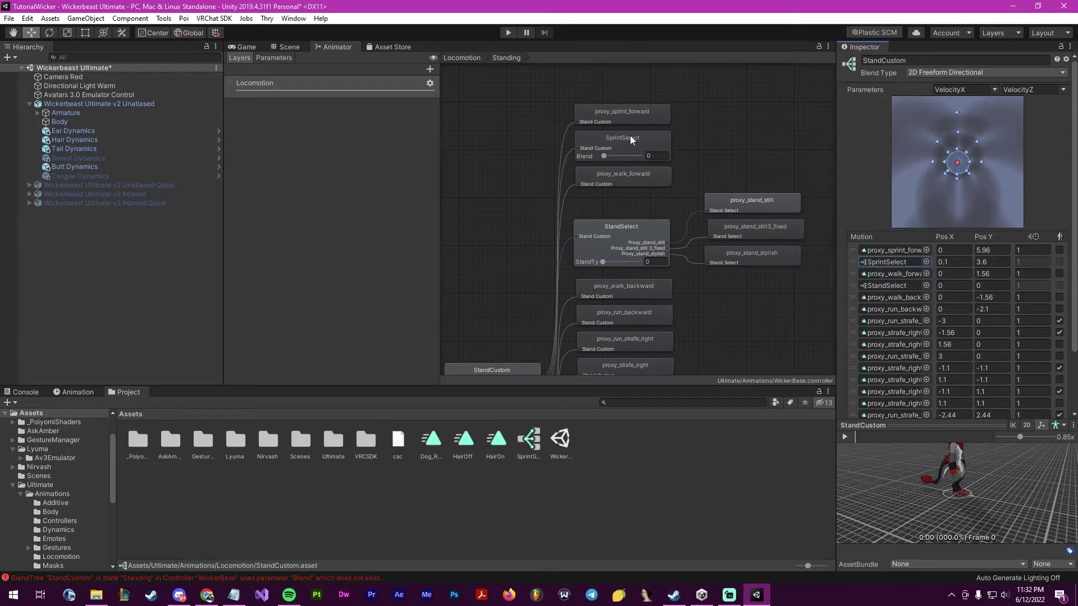
click(630, 136)
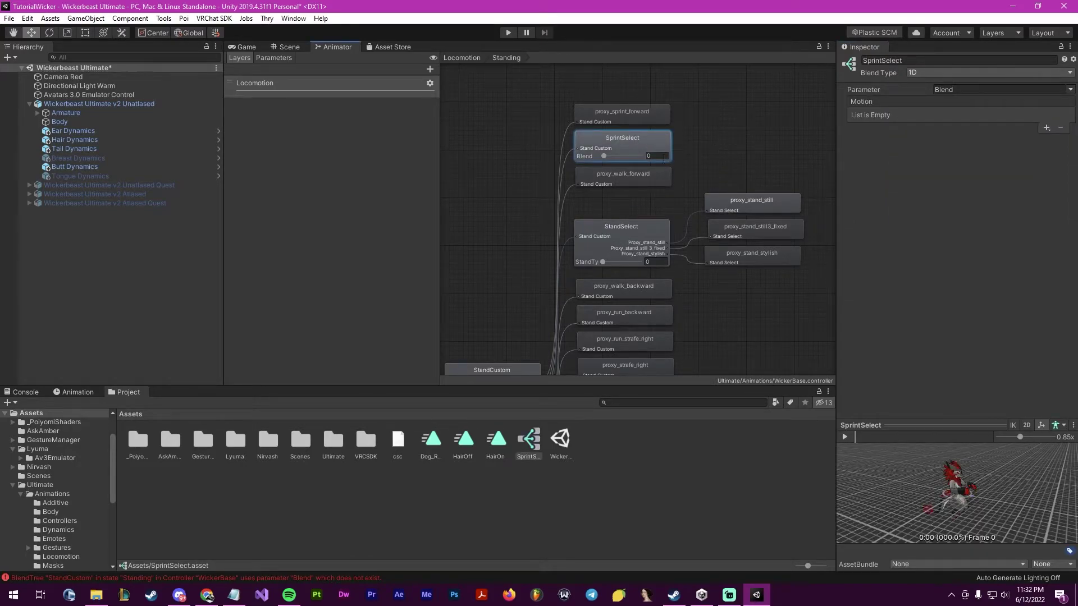
click(1070, 90)
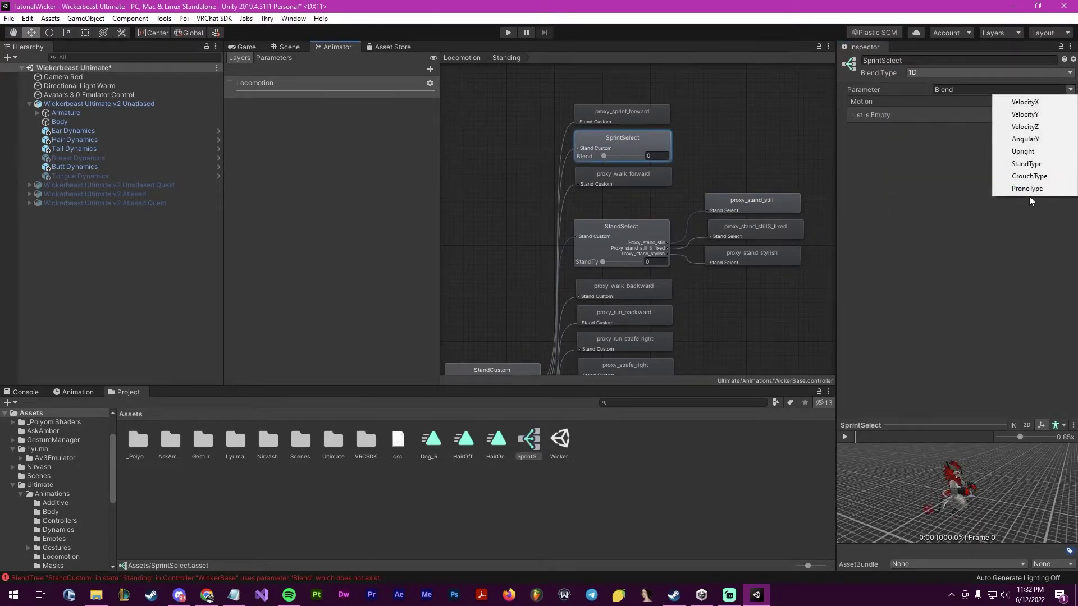
click(827, 240)
click(241, 59)
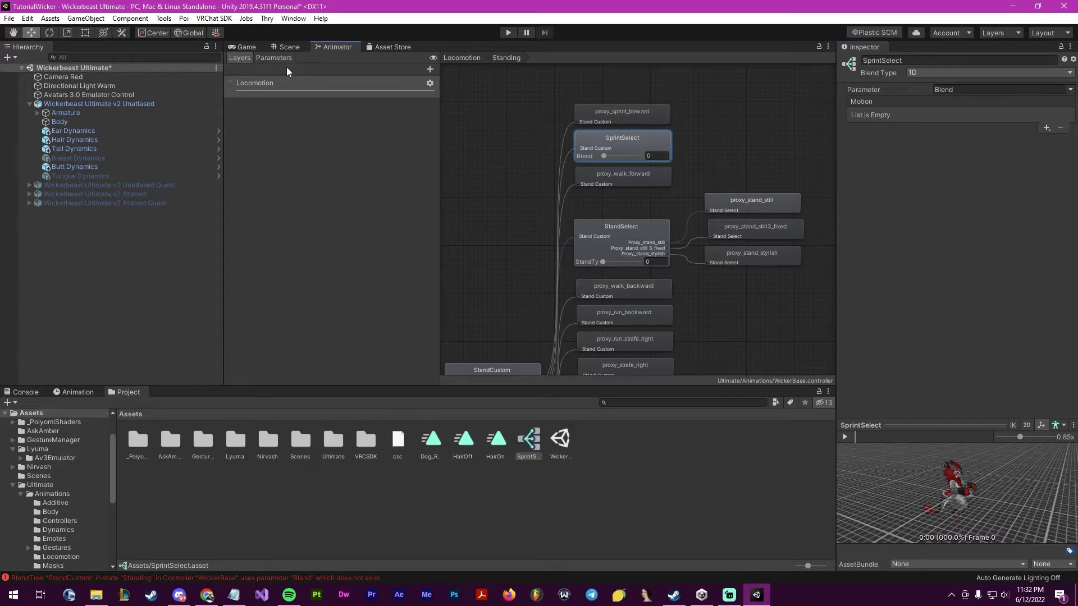
- Add a Float parameter named SprintType to the WickerBase controller
click(274, 59)
click(428, 69)
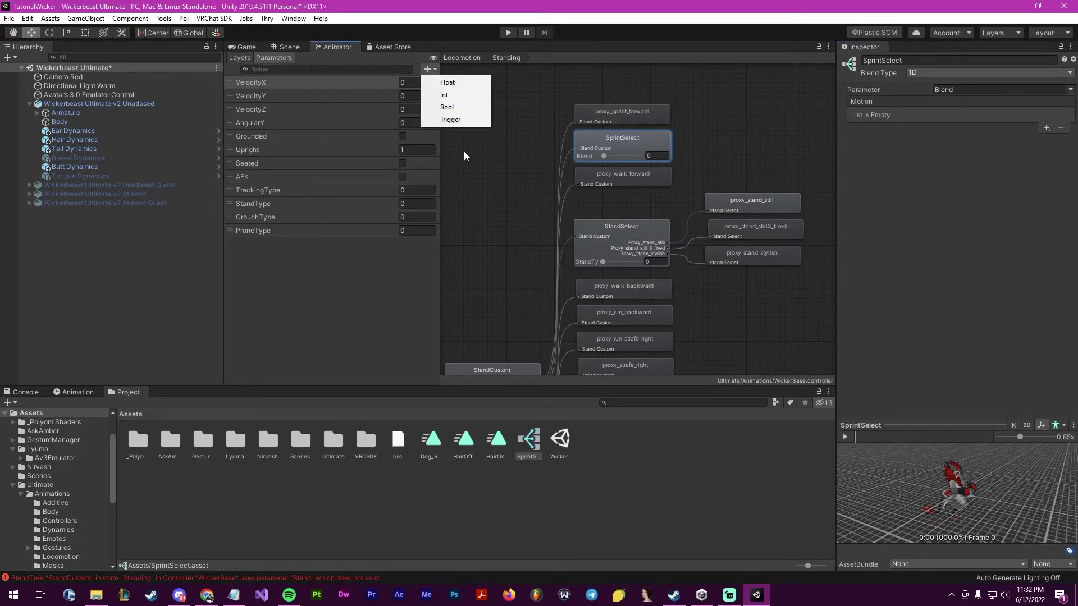
click(448, 83)
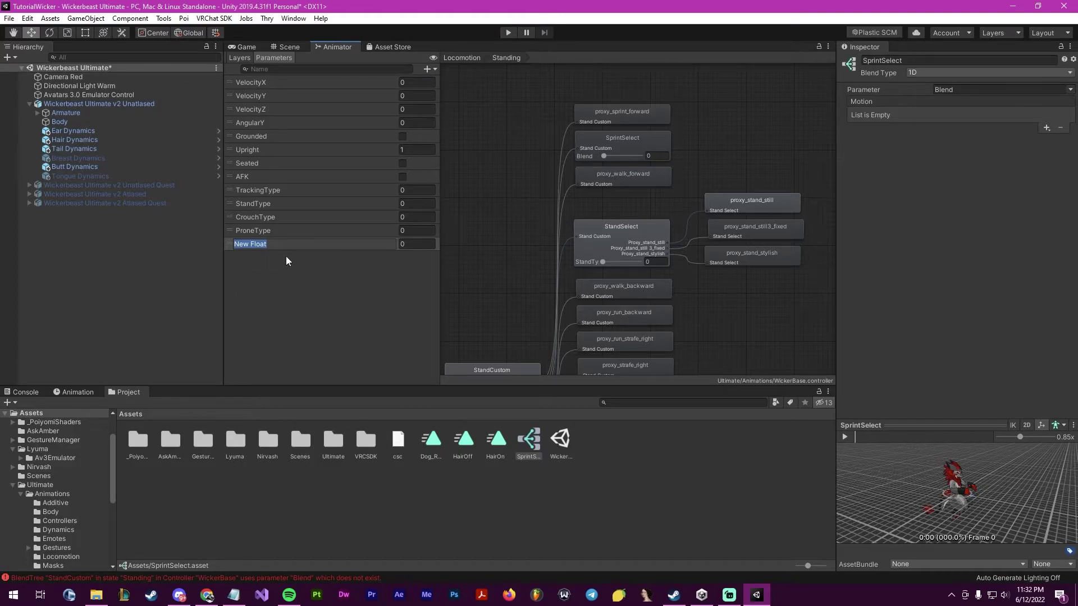
text(SprintType)
key(Return)
click(288, 61)
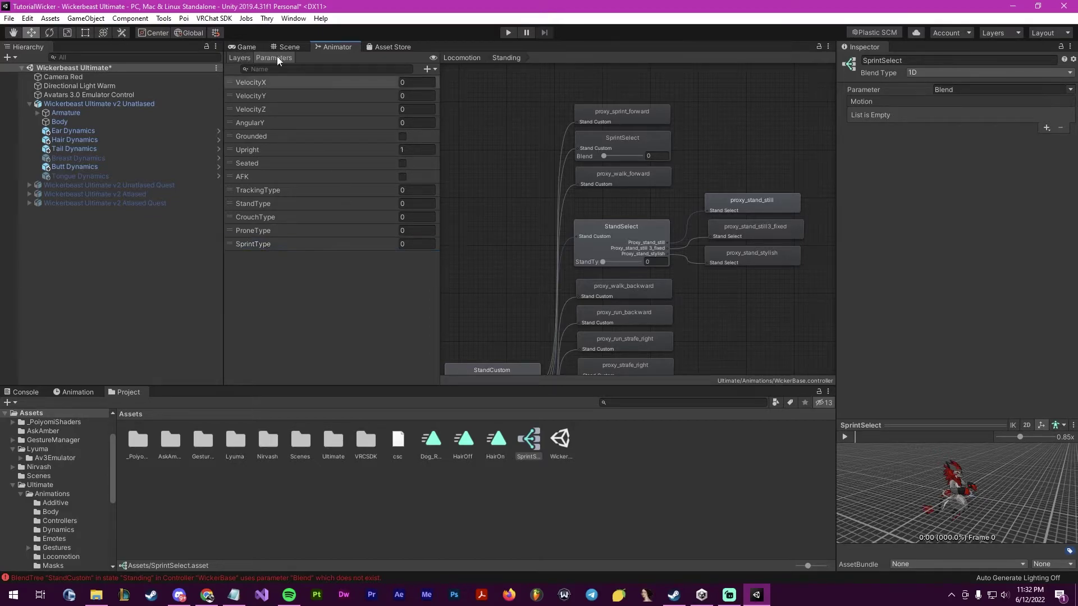
- Drive SprintSelect with SprintType, add two motion slots, and put Dog_Run in the second
click(655, 147)
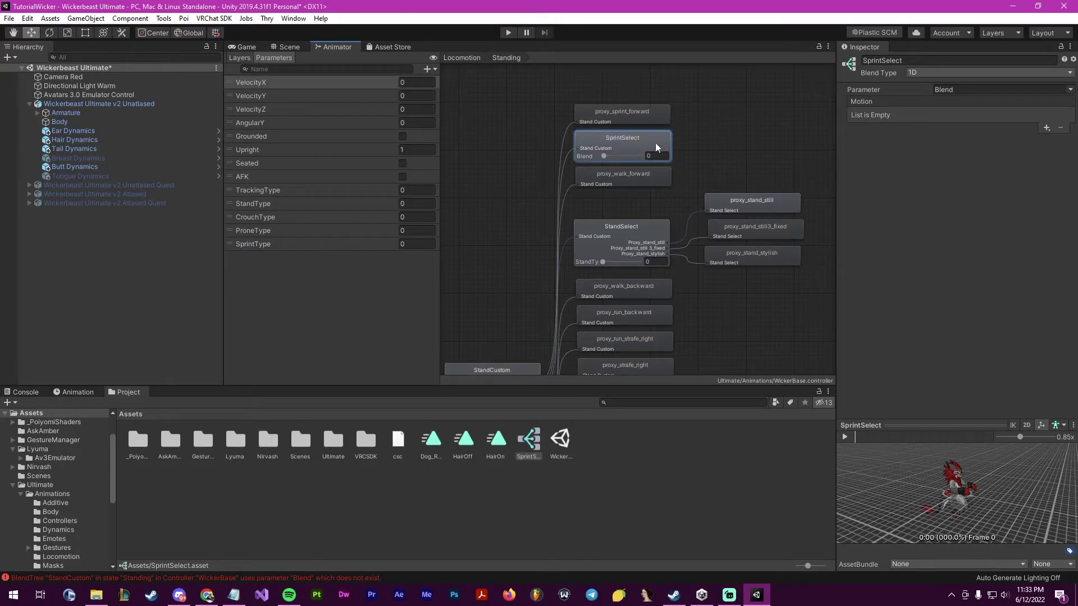
click(1069, 90)
click(1026, 201)
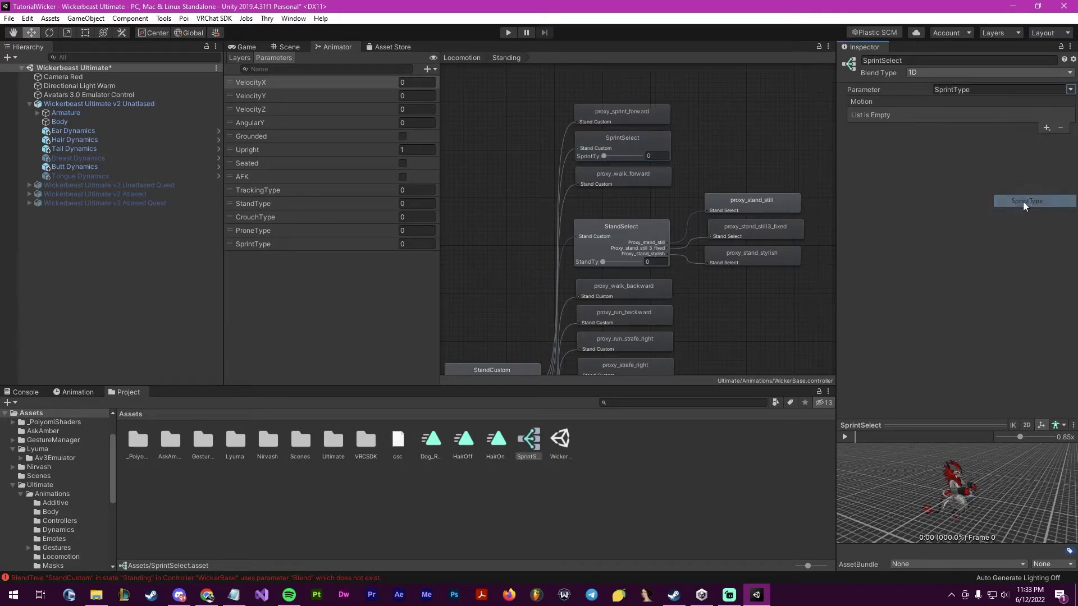
click(1046, 128)
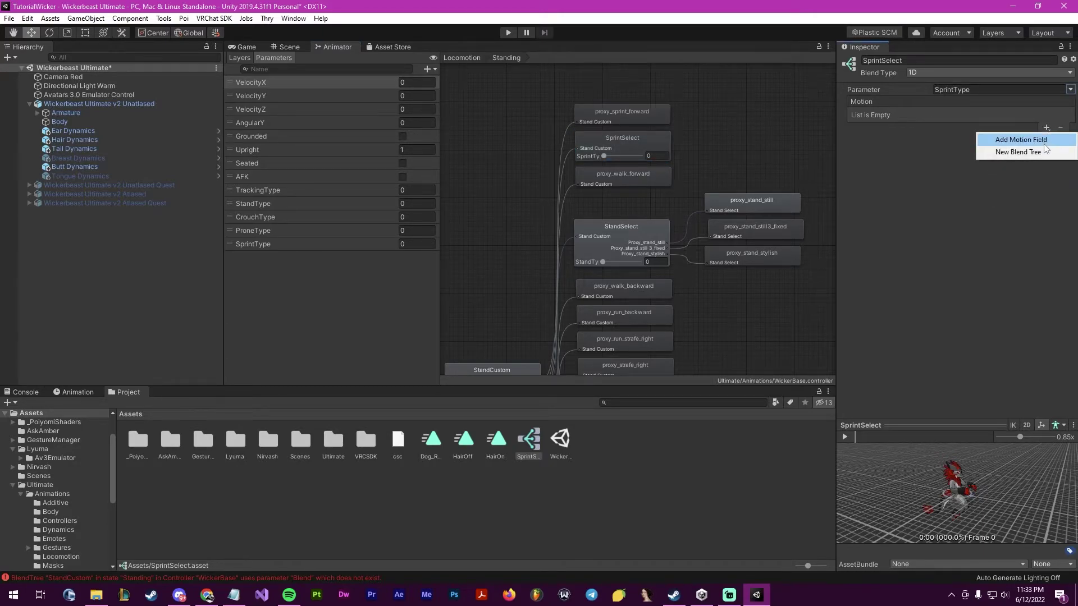
click(1039, 137)
click(1046, 128)
click(1033, 139)
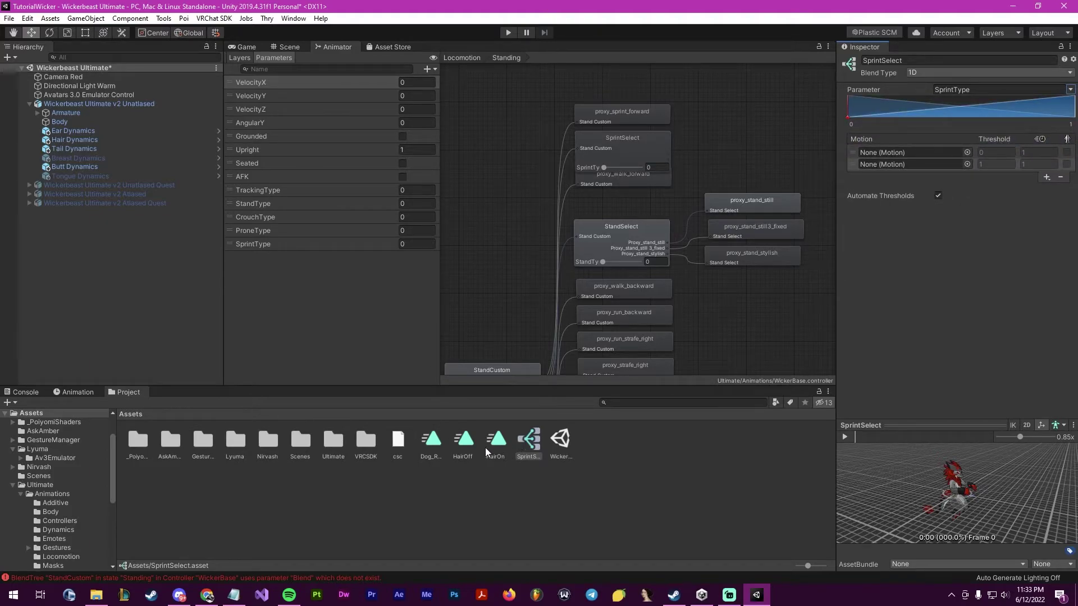
drag(432, 444, 912, 164)
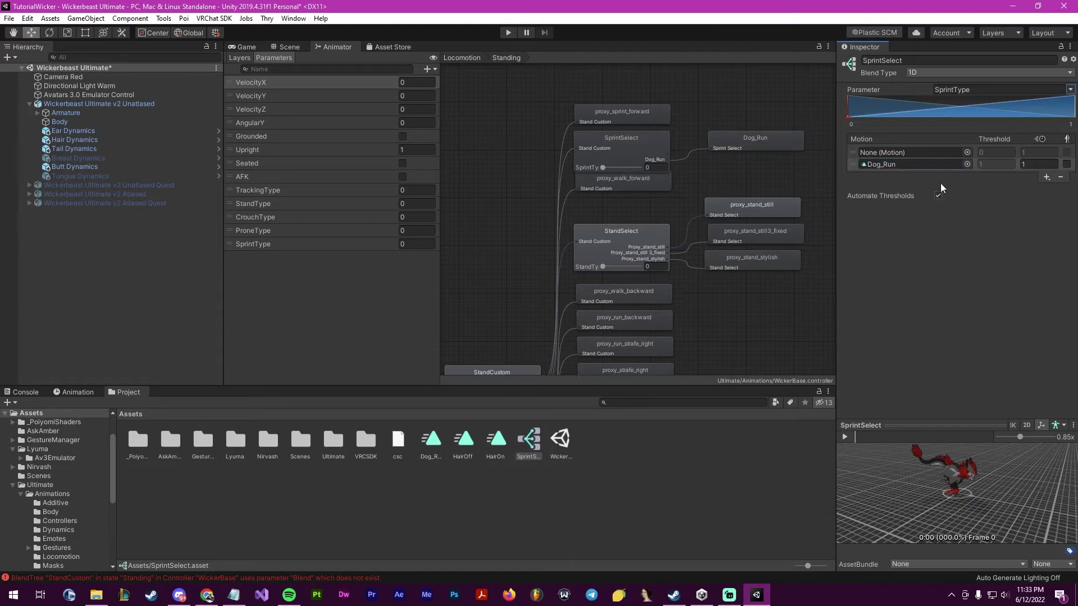
click(966, 152)
drag(574, 90, 335, 194)
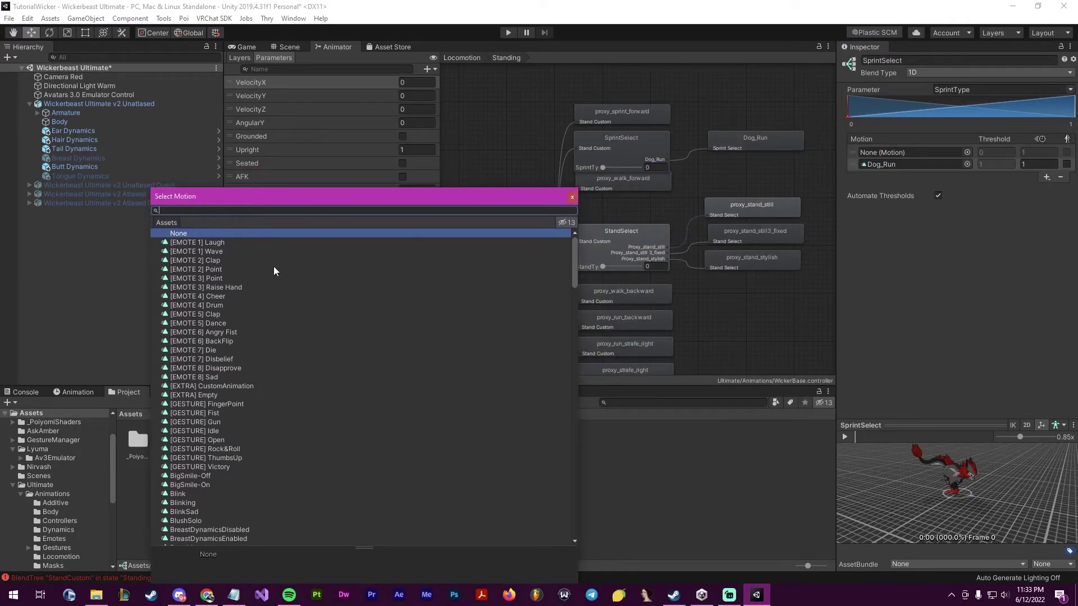
- Fill SprintSelect's first slot with proxy_run_forward and preview SprintType blending from 0 to 1
text(prox)
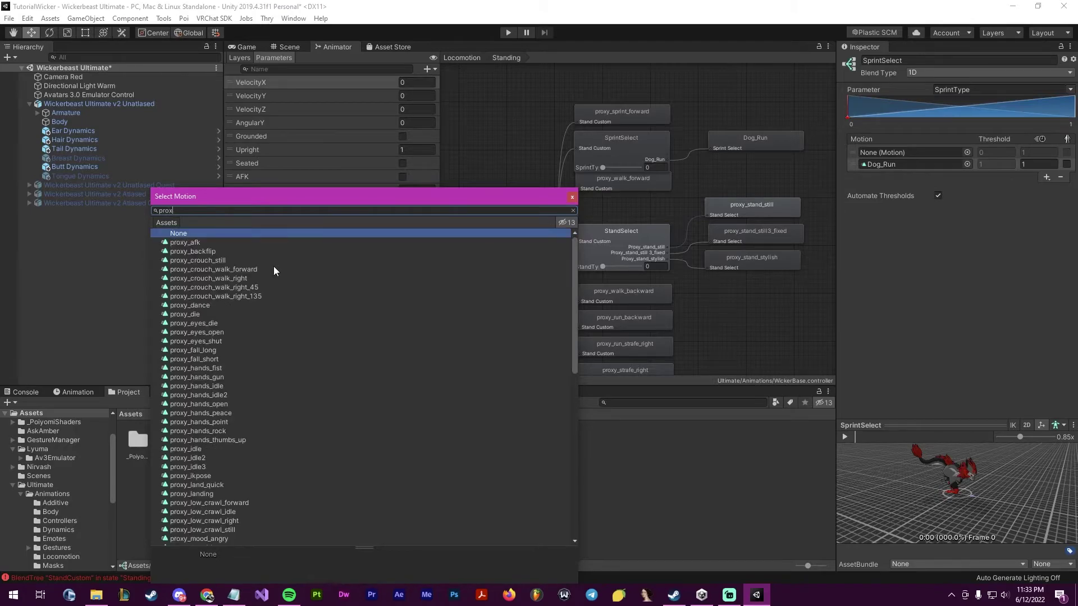
text(y_ru)
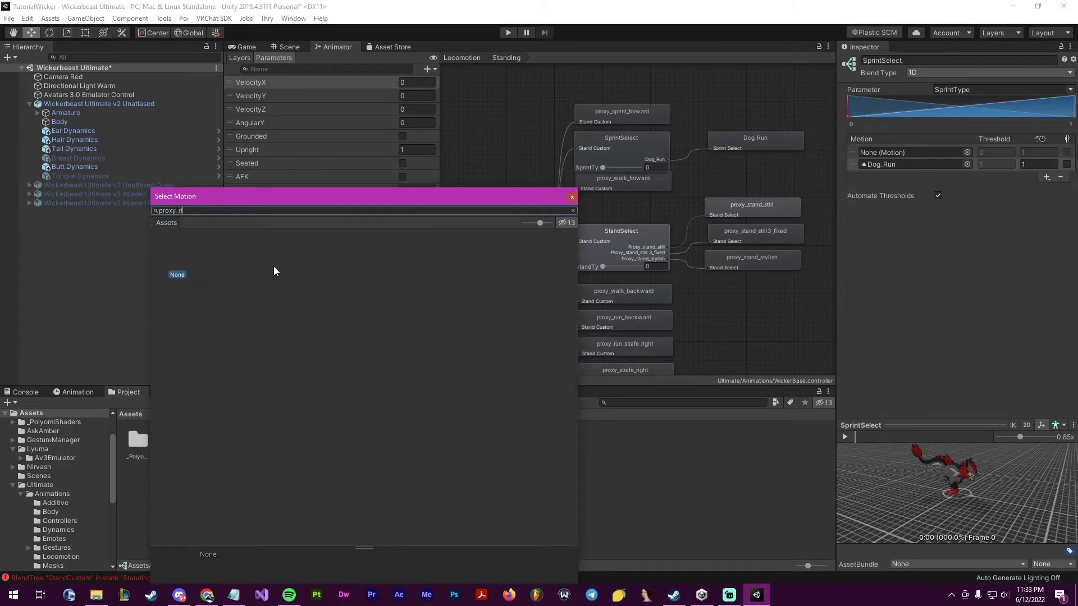
text(n)
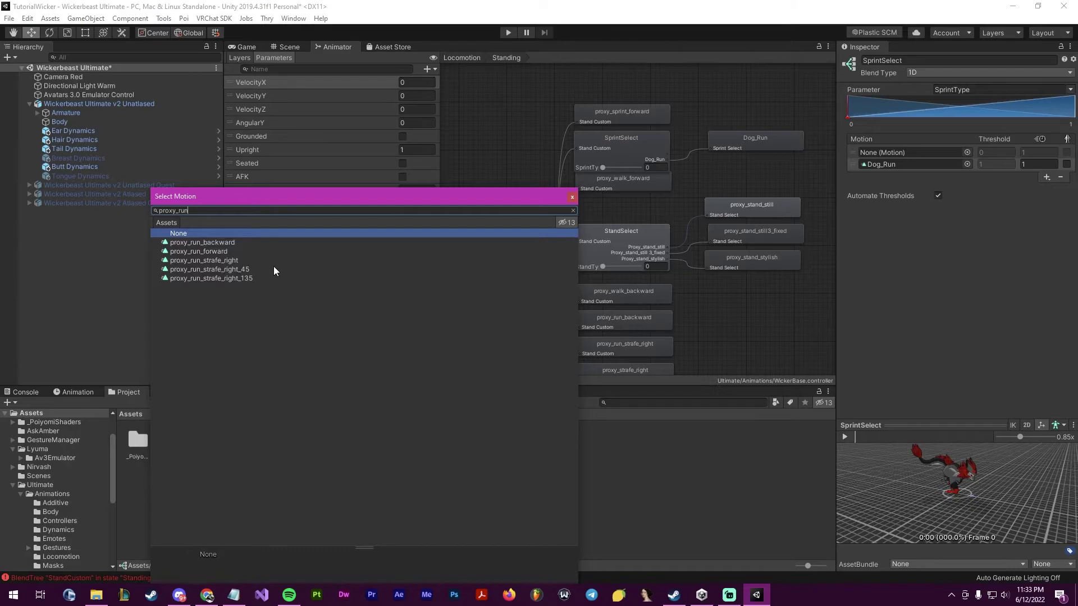
double_click(207, 252)
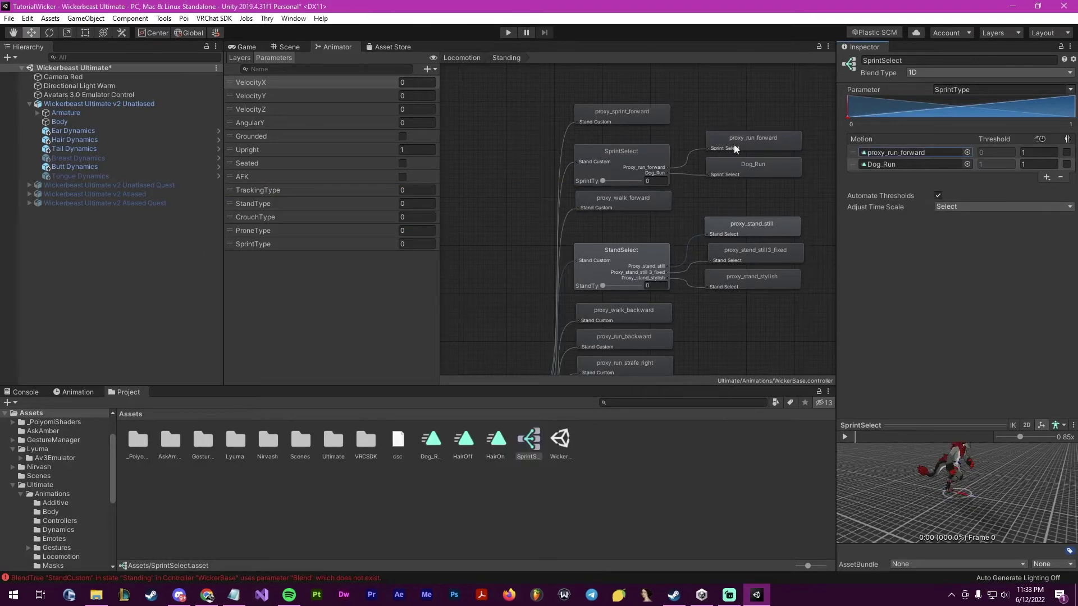
click(603, 182)
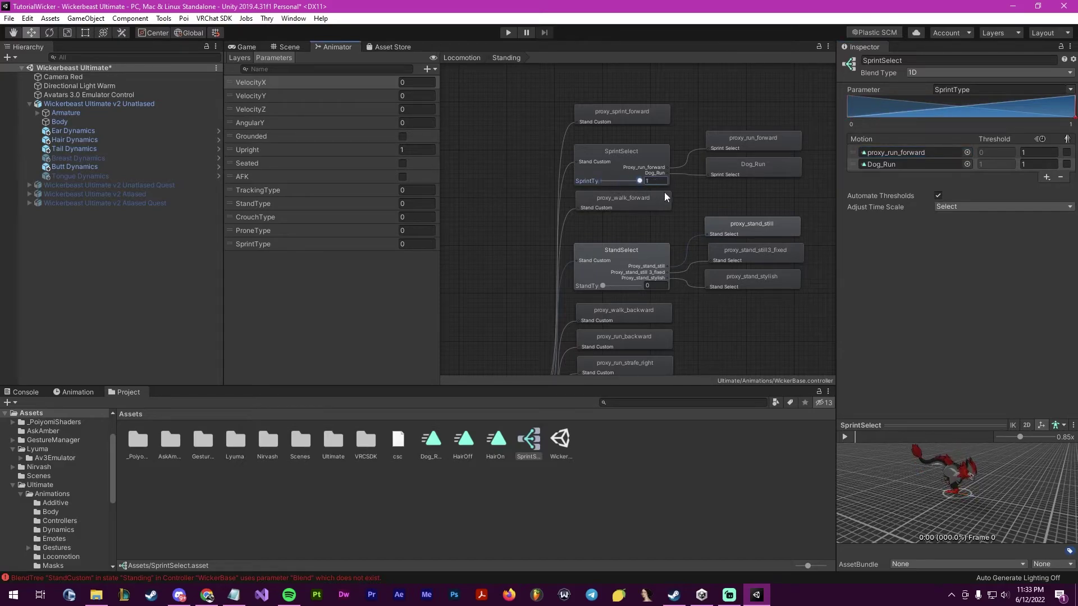
click(992, 484)
drag(601, 183, 695, 206)
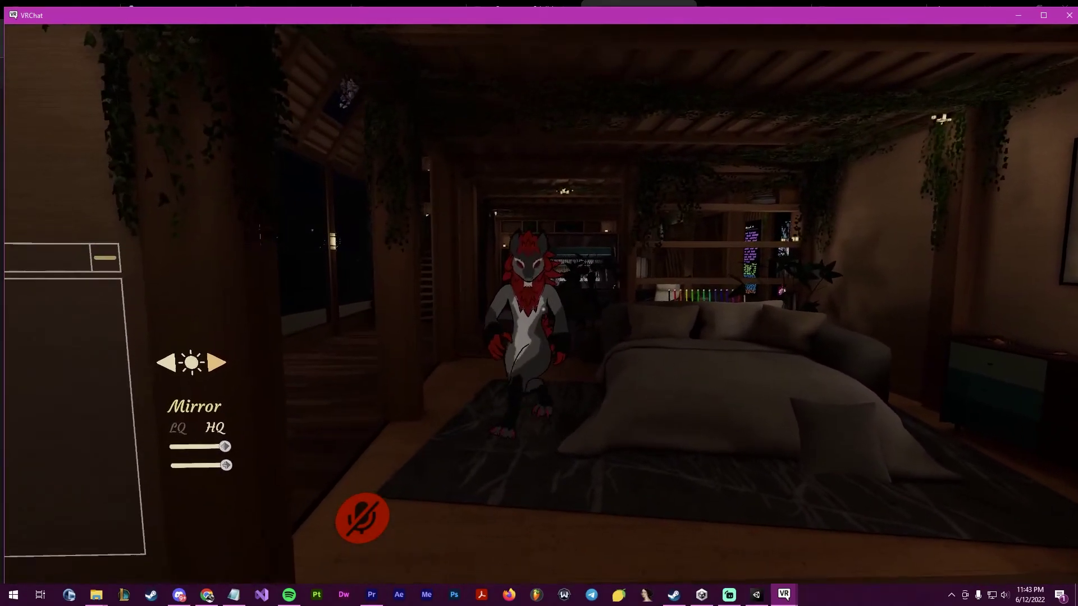
key(r)
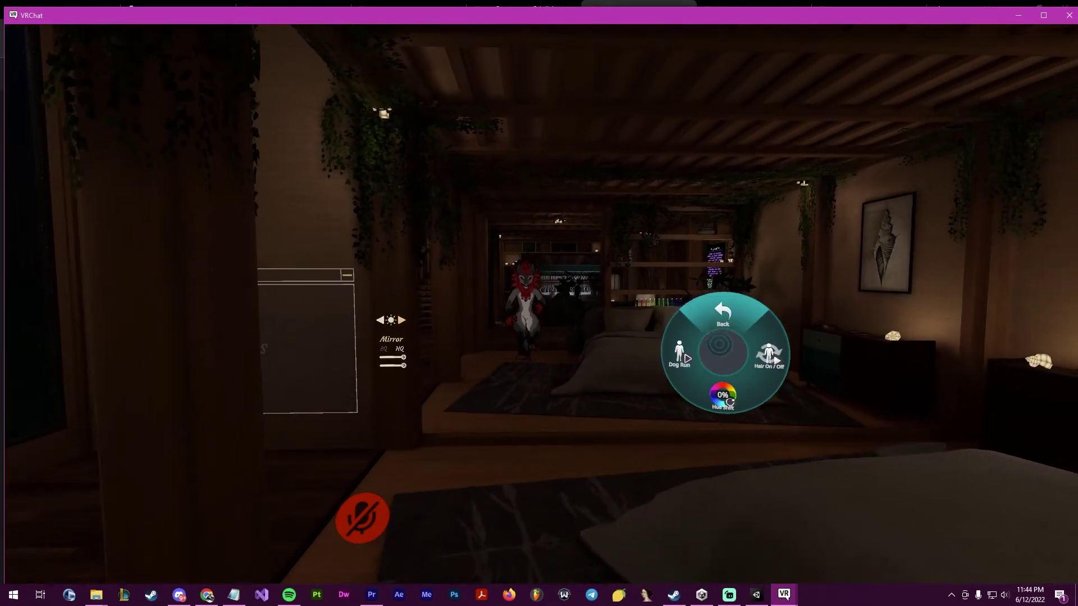
- Browse the action menu's main and Body pages, walk toward the mirror, and reopen then close the menu
click(719, 341)
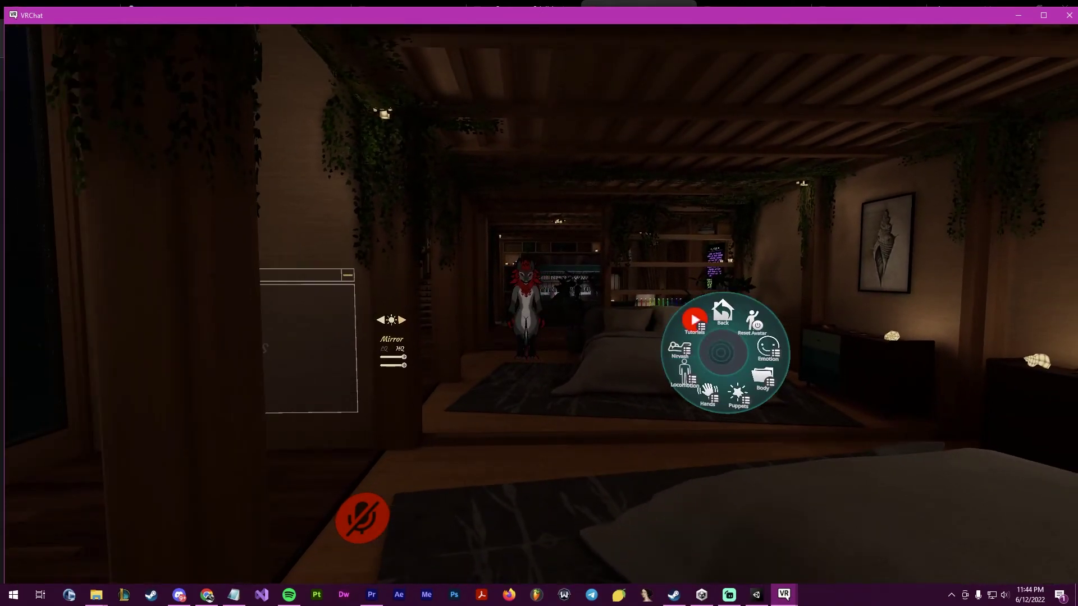
click(762, 378)
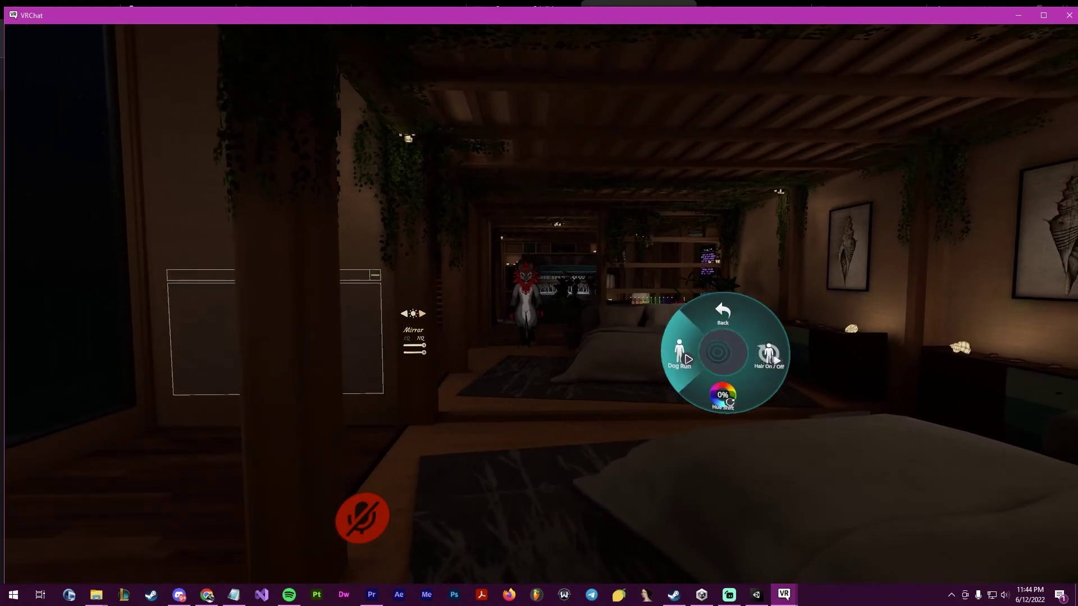
click(722, 311)
key(w)
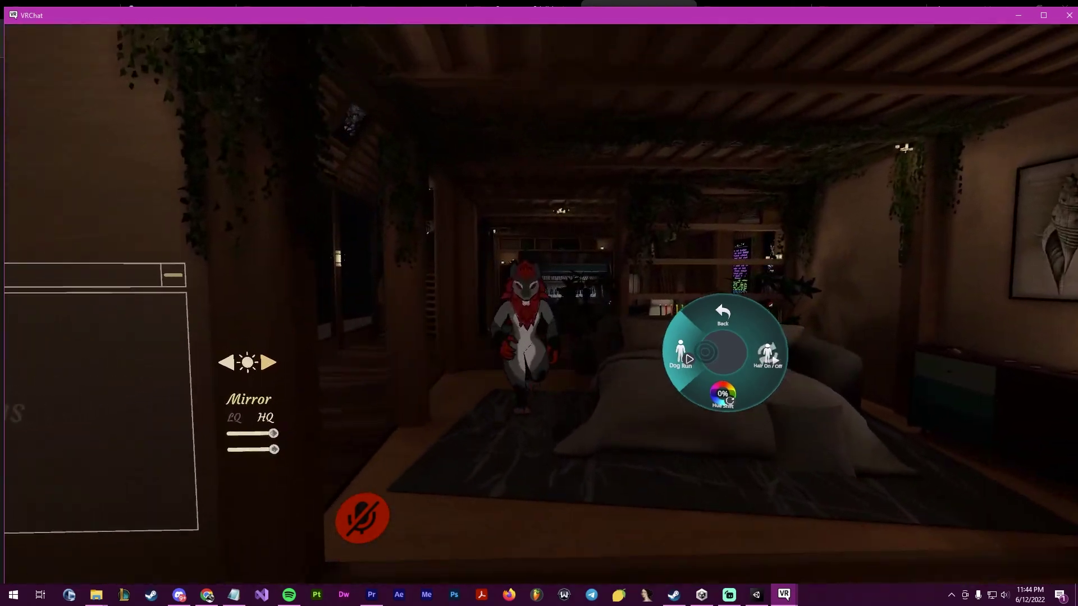
key(r)
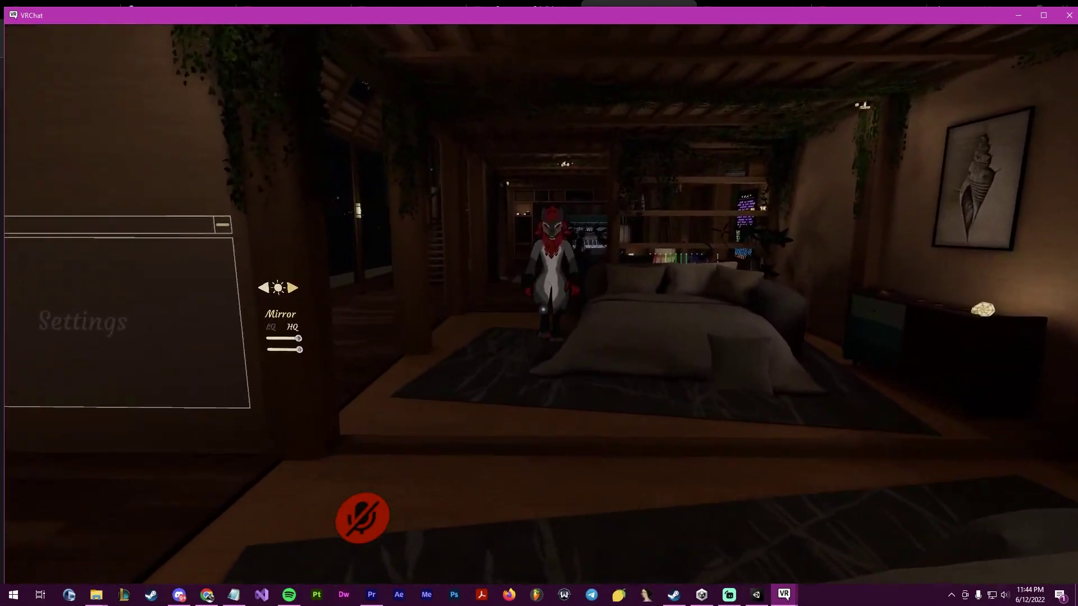
key(r)
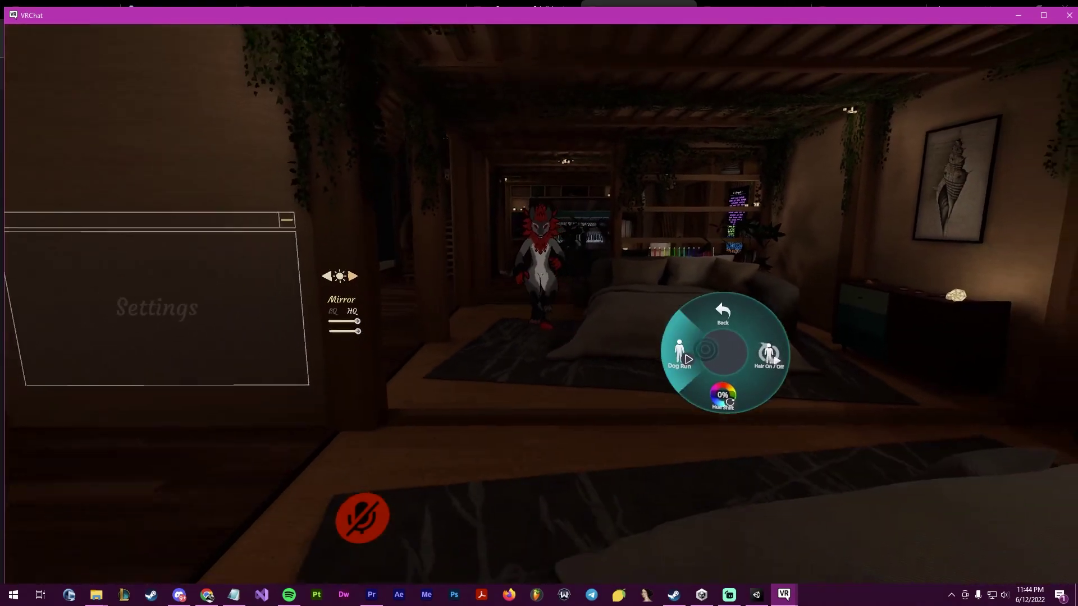
key(r)
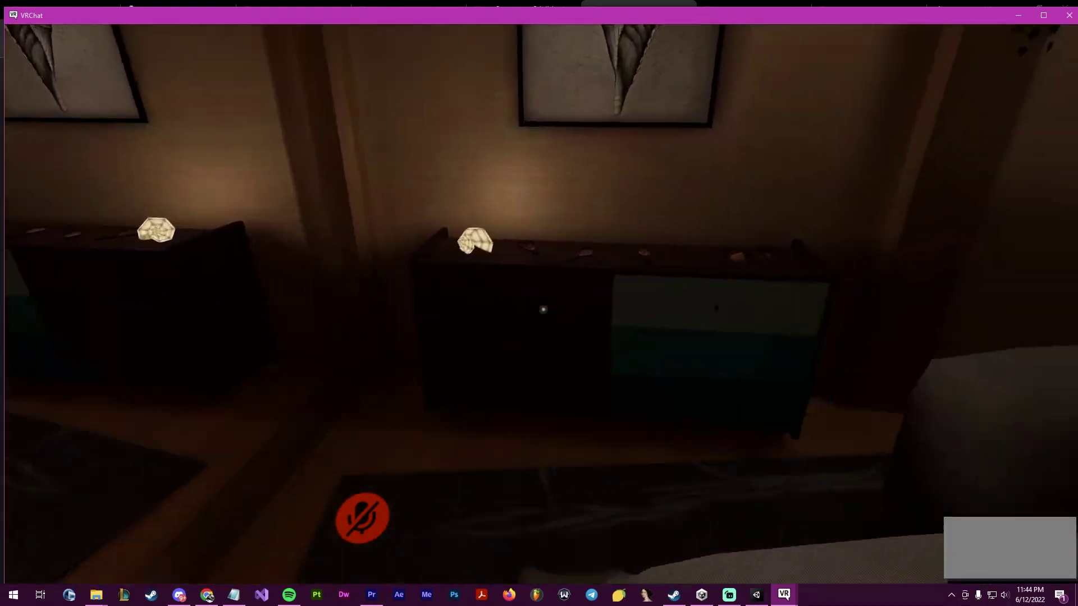